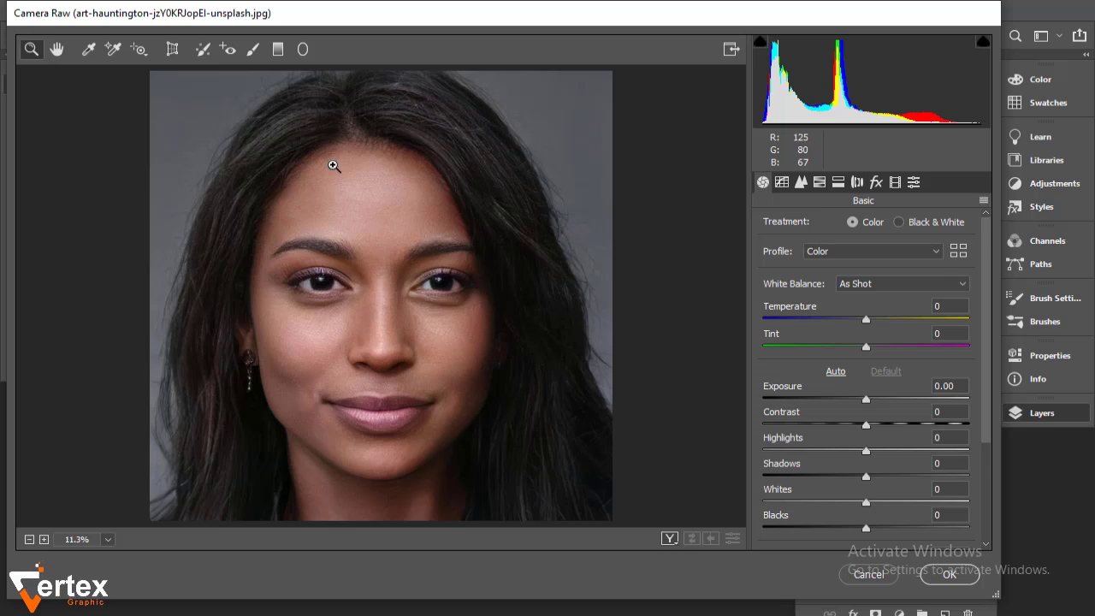
Apply Camera Raw noise reduction with Luminance at 100 and Luminance Detail at 0 to smooth the portrait.
click(804, 184)
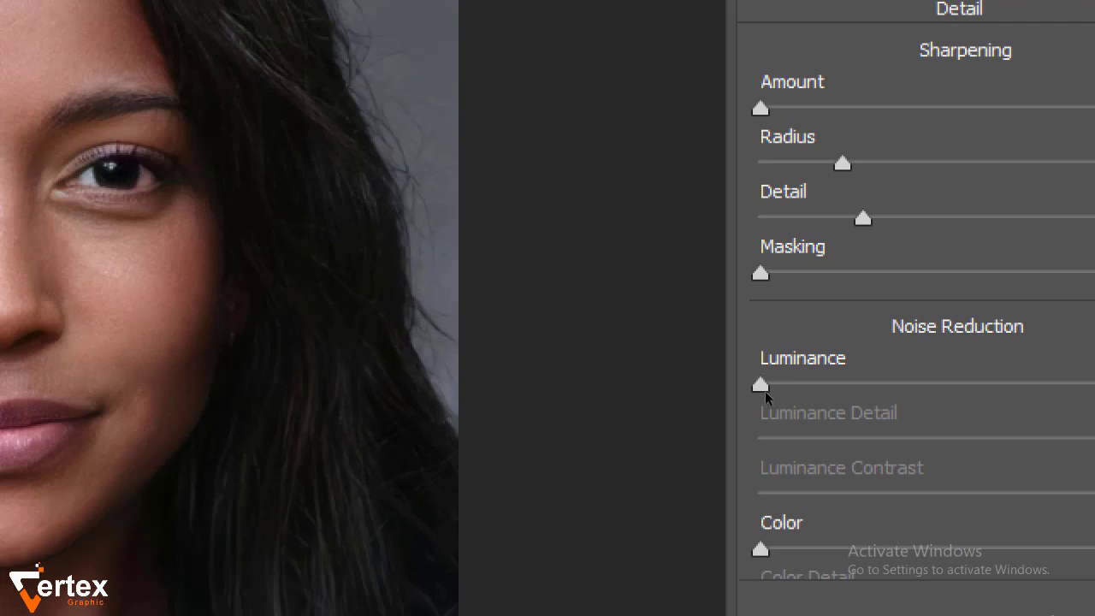
click(763, 390)
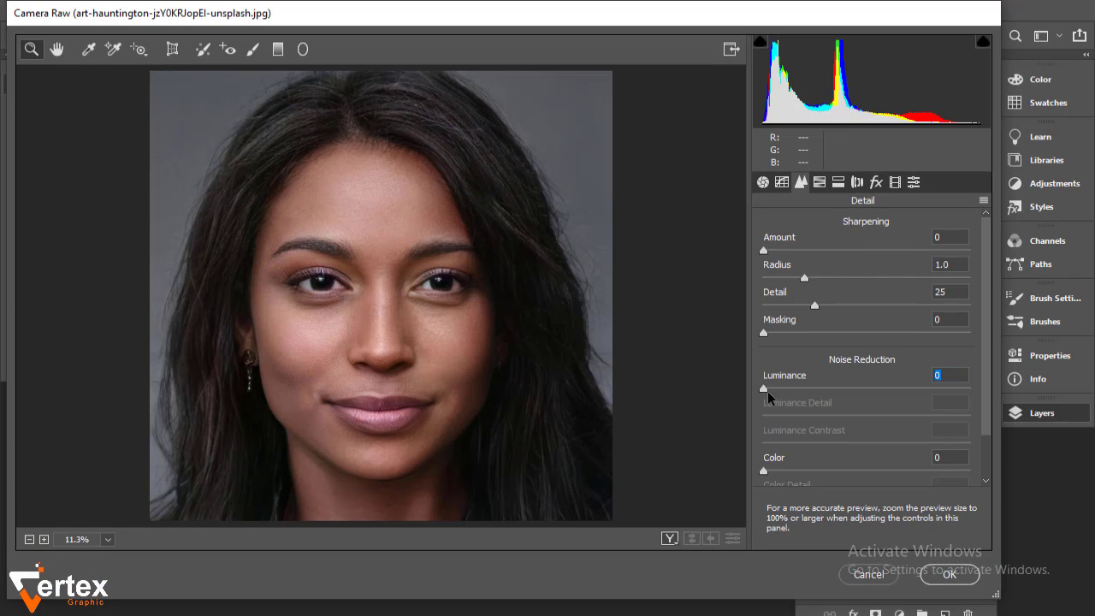
drag(768, 391, 849, 389)
drag(980, 402, 981, 401)
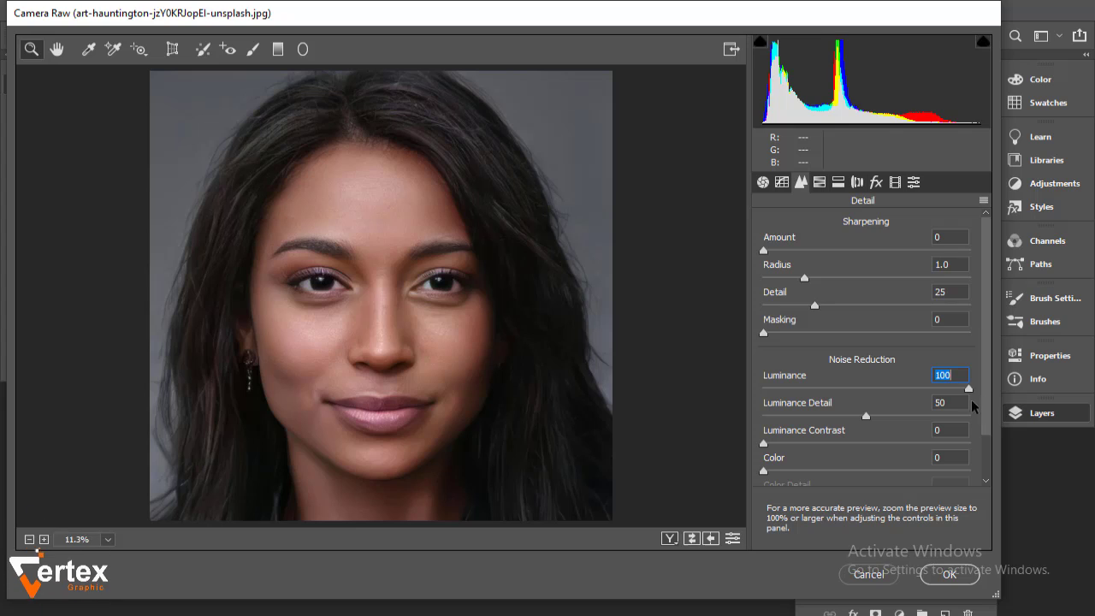
drag(868, 414, 740, 432)
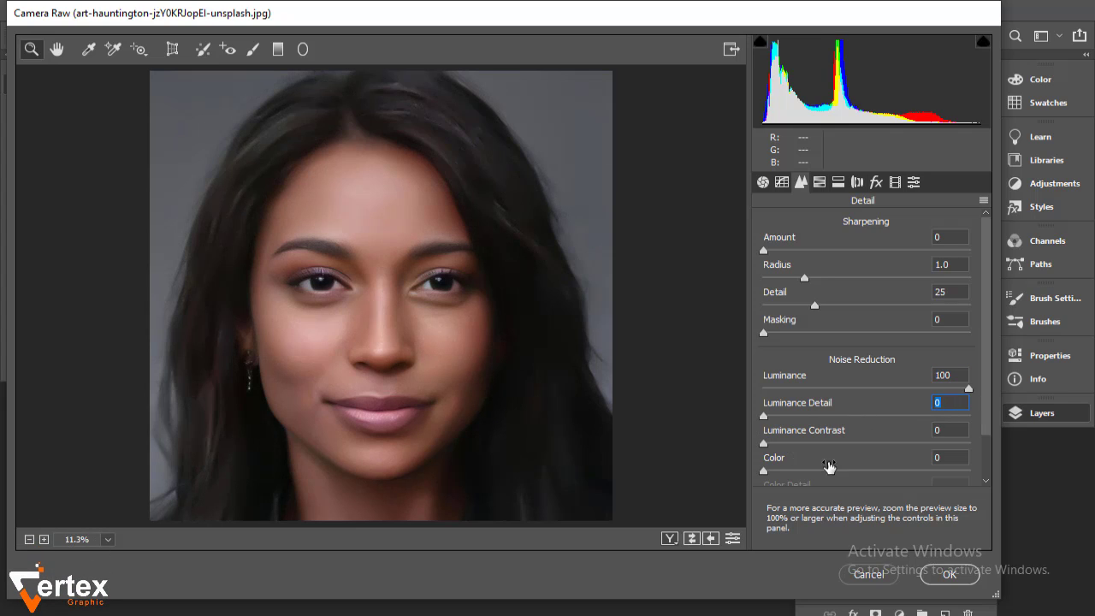
click(948, 579)
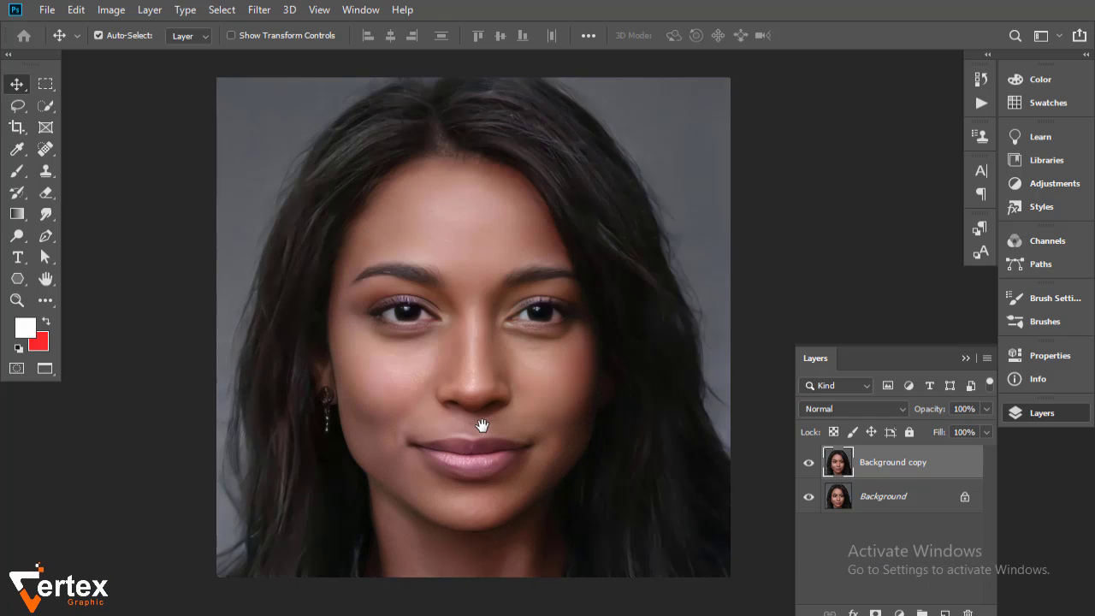
Add a Hide All layer mask to the Background copy layer.
scroll(482, 423, up, 1)
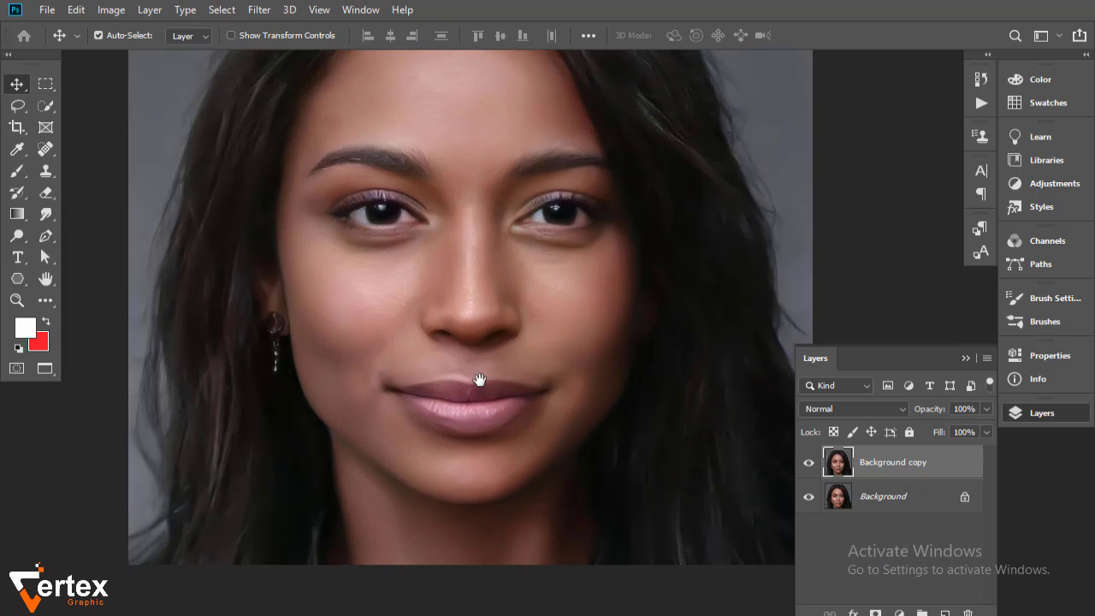
drag(479, 380, 454, 384)
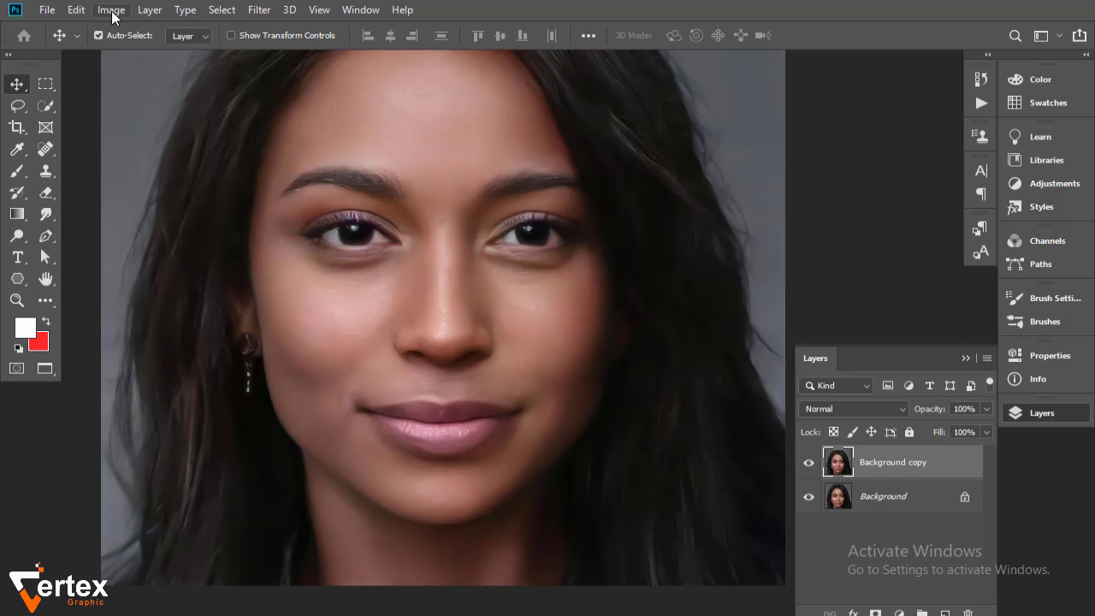
click(149, 11)
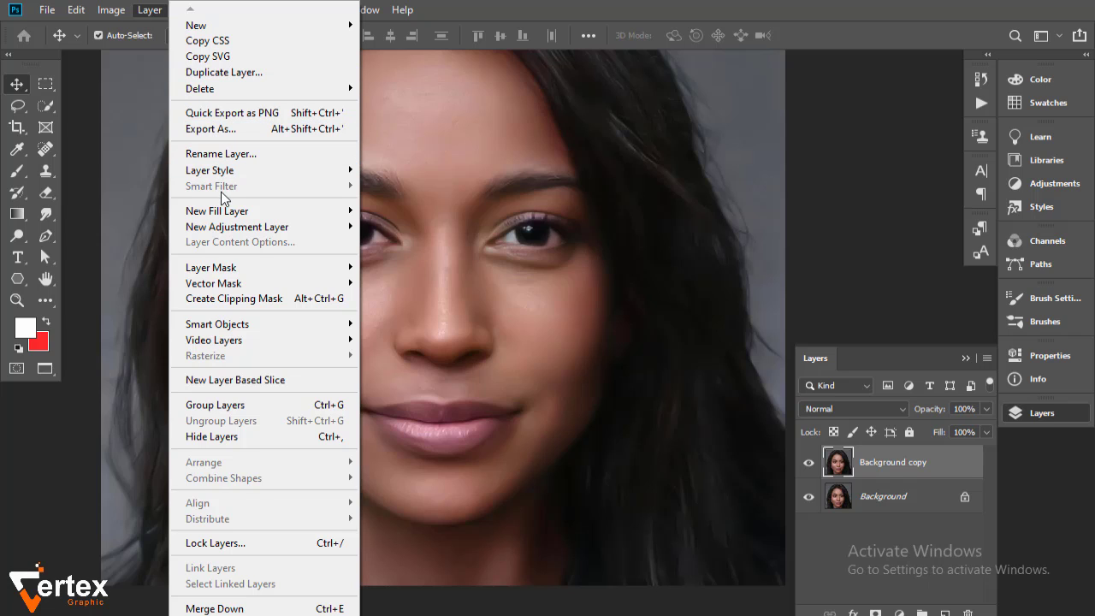
mouse_move(236, 265)
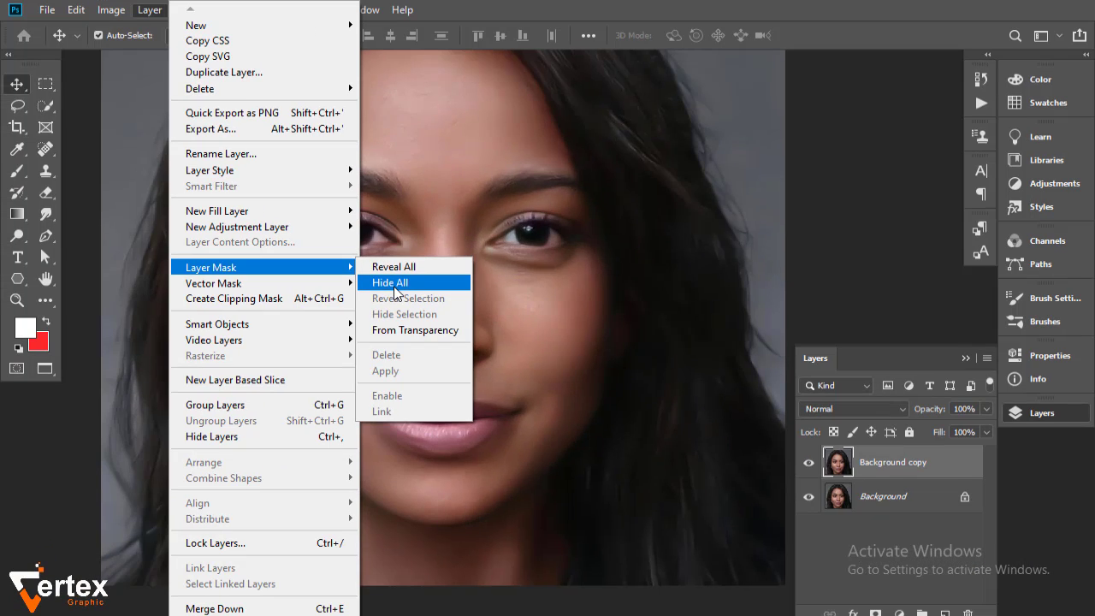
click(395, 288)
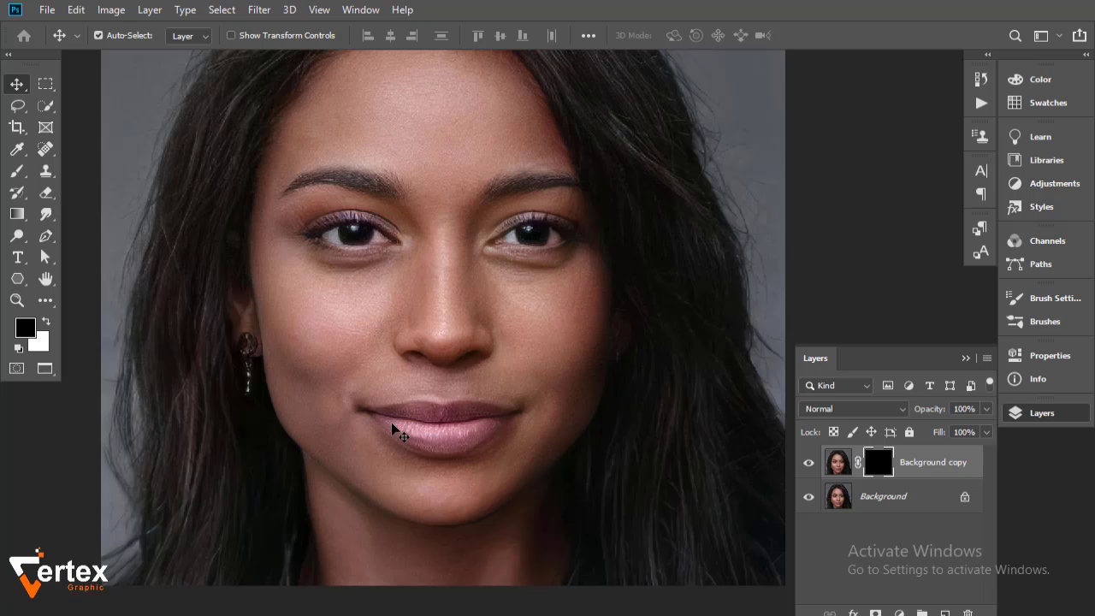
Set up the Brush tool with white as the foreground color and a brush size of 300 for the forehead.
ctrl+click(419, 319)
ctrl+click(422, 317)
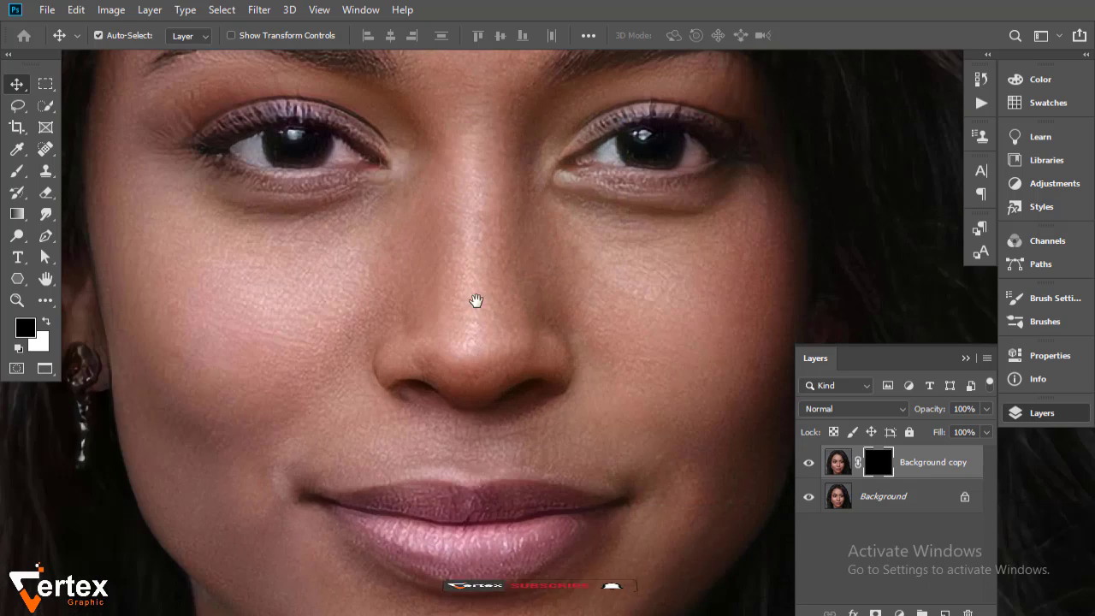
drag(474, 299, 496, 471)
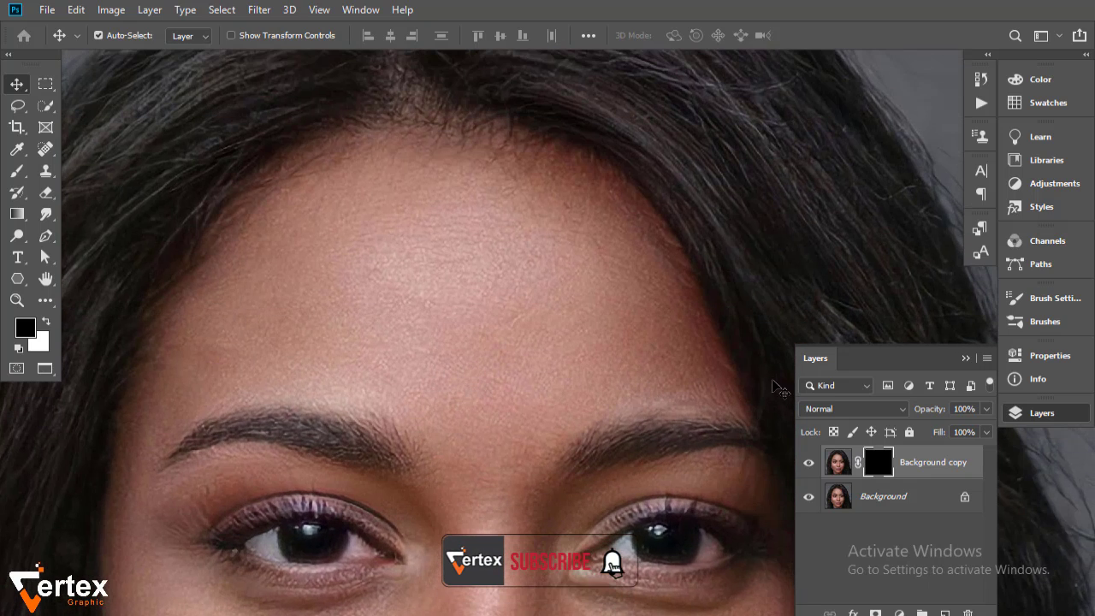
click(952, 385)
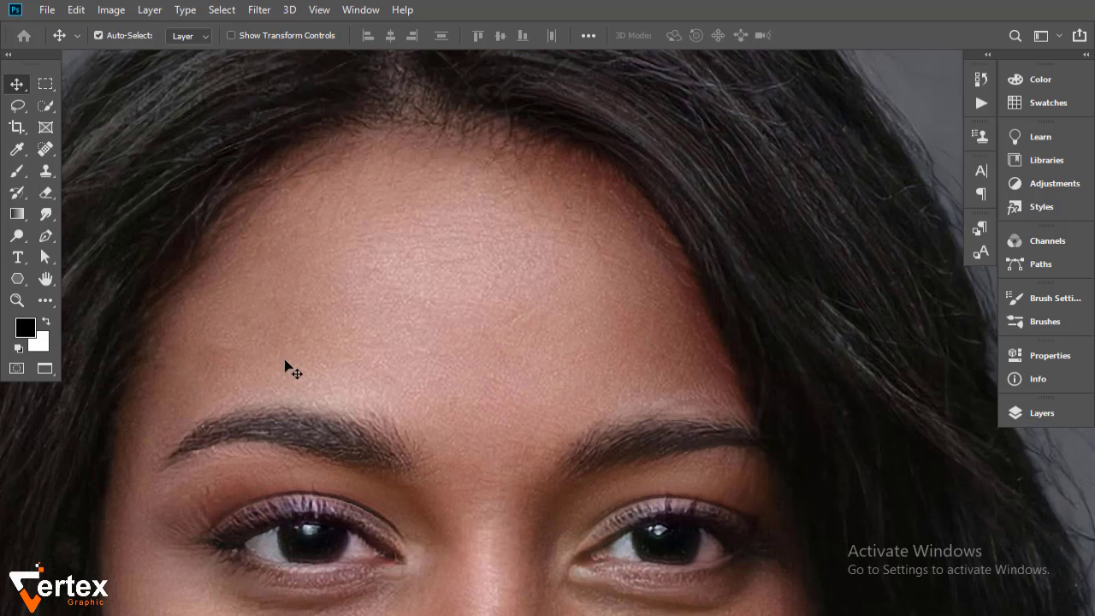
click(16, 172)
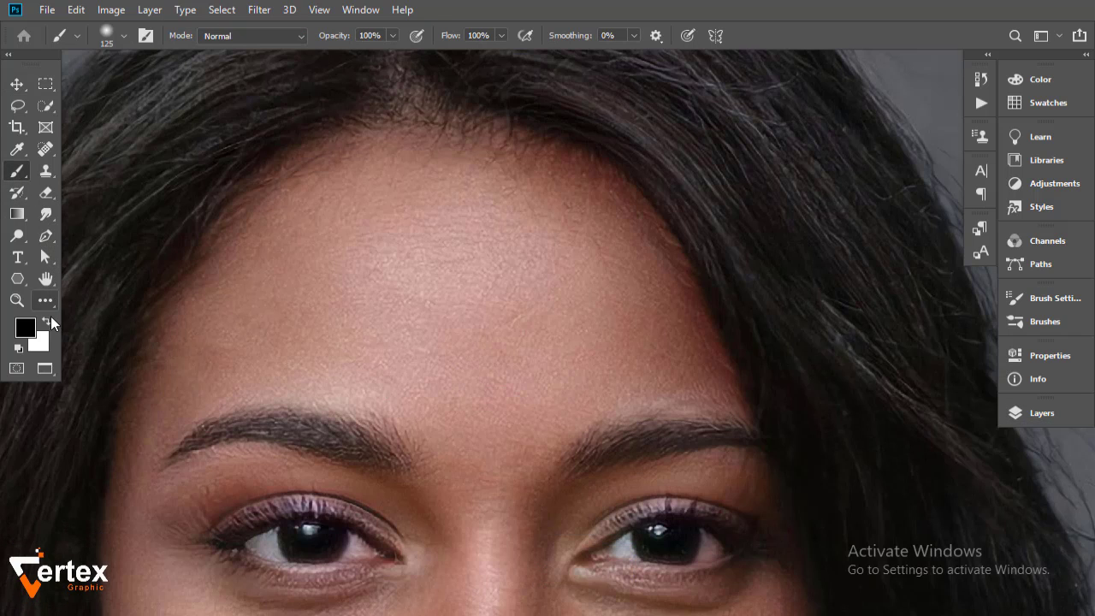
click(47, 321)
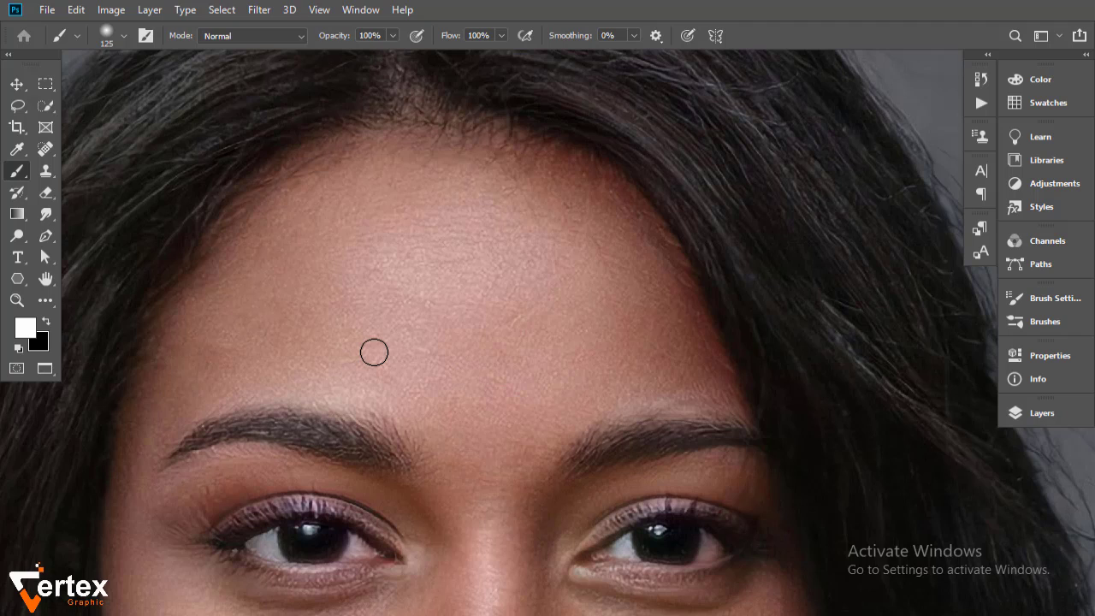
key(bracketright)
key(bracketright)
key(bracketright)
key(bracketright)
key(bracketleft)
key(bracketleft)
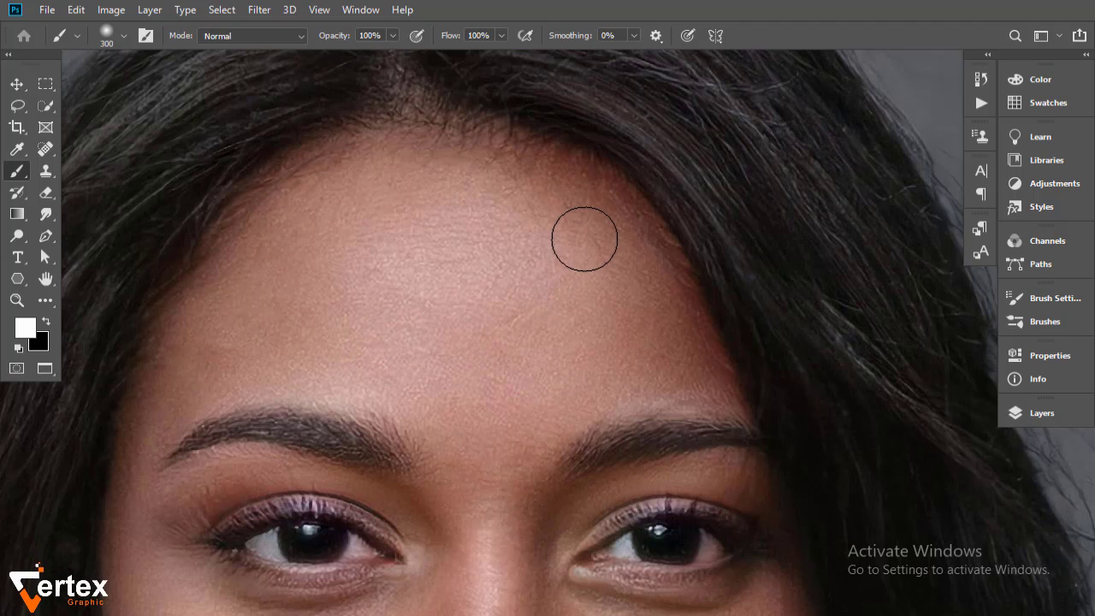
Paint white on the layer mask over the forehead, the left-hand cheek and jaw, and the chin to reveal smoothed skin.
mouse_move(518, 201)
mouse_down()
mouse_move(405, 198)
mouse_move(325, 217)
mouse_up()
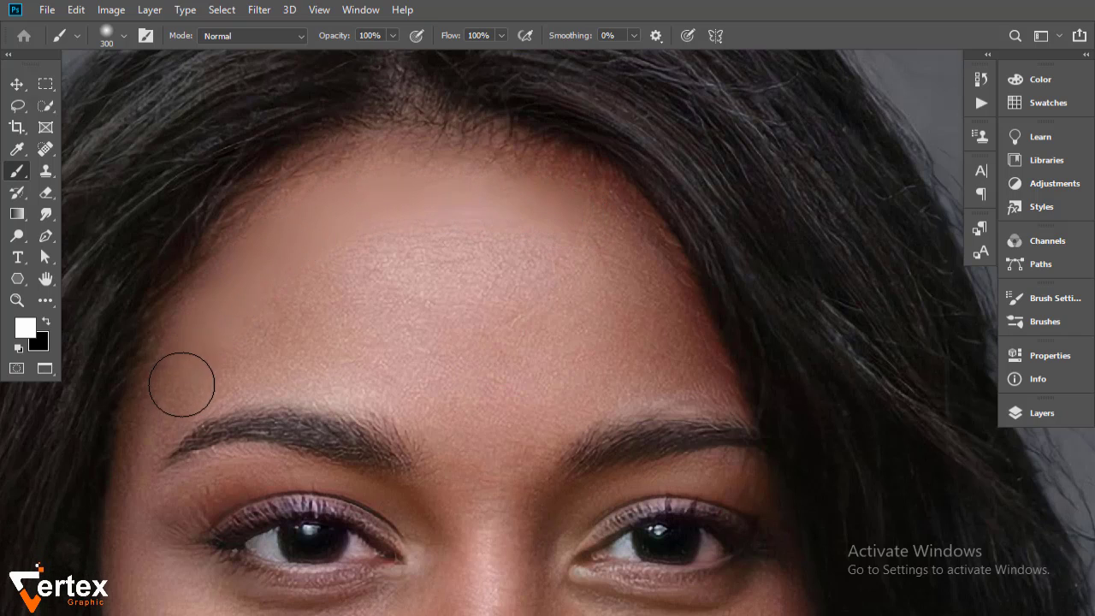
mouse_move(182, 384)
mouse_down()
mouse_move(371, 371)
mouse_move(456, 440)
mouse_move(491, 440)
mouse_move(643, 369)
mouse_up()
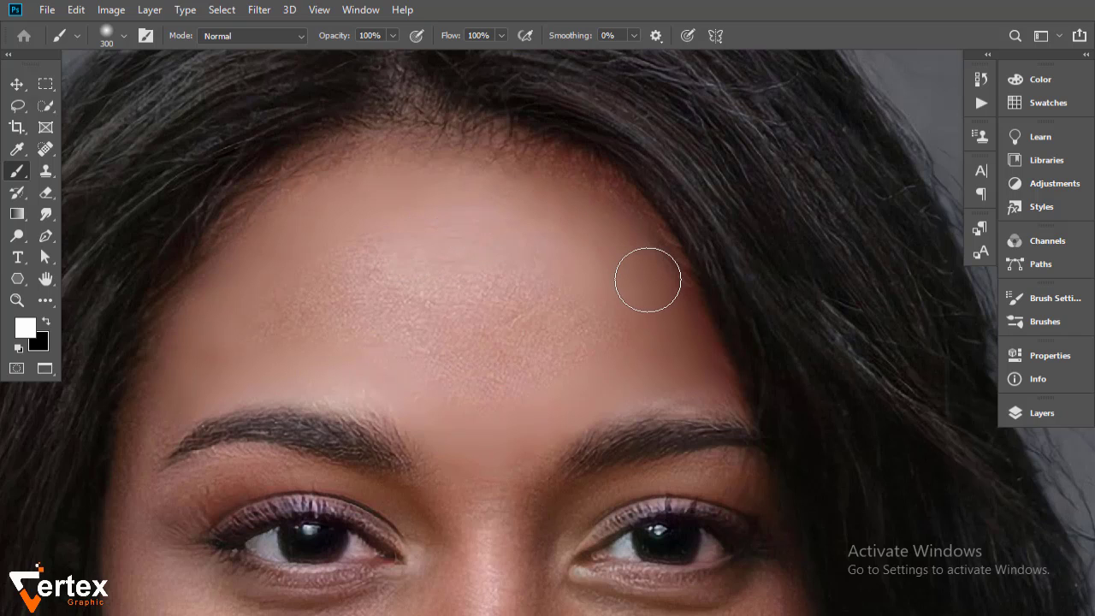
mouse_move(647, 279)
mouse_down()
mouse_move(499, 270)
mouse_move(329, 294)
mouse_move(286, 325)
mouse_move(361, 266)
mouse_move(409, 253)
mouse_move(358, 244)
mouse_up()
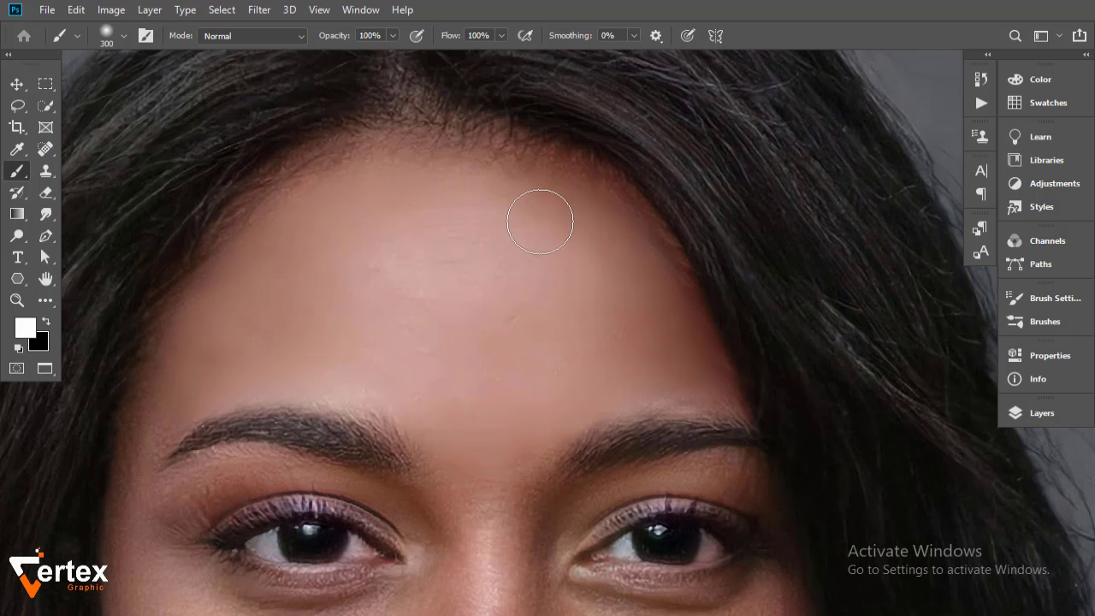
drag(520, 331, 492, 77)
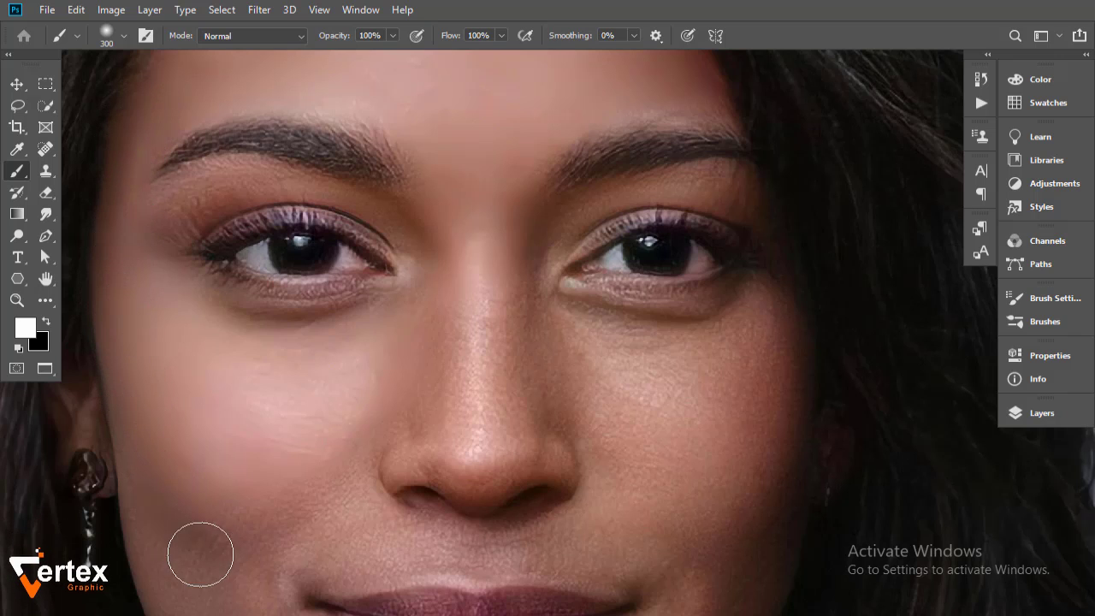
drag(364, 328, 352, 108)
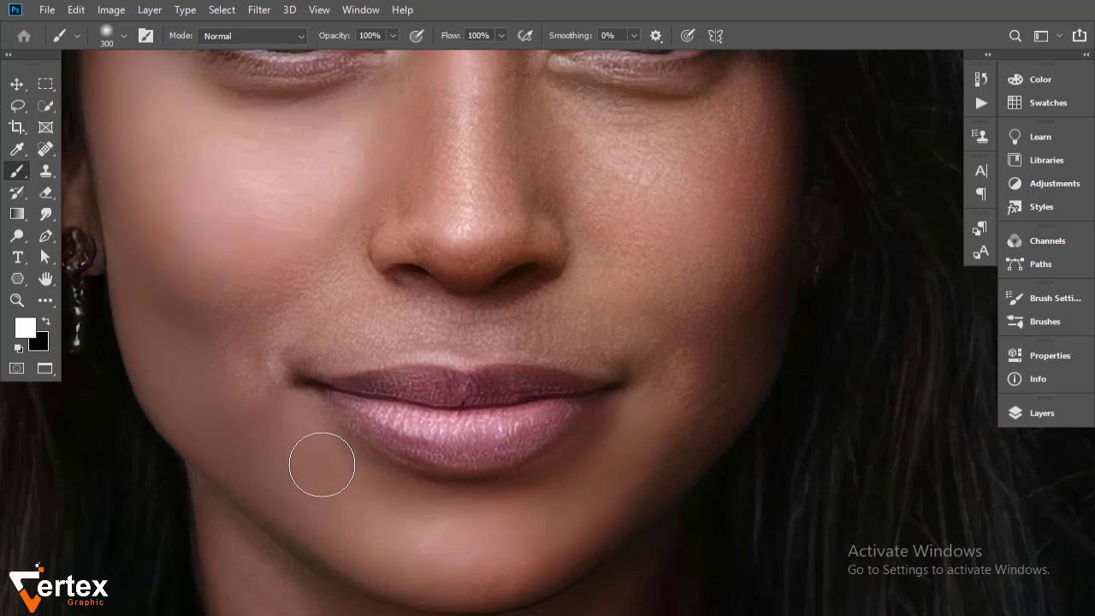
Paint the mask over the right-hand cheek at 60% brush opacity and over the skin above the lips at 84%.
drag(647, 384, 561, 413)
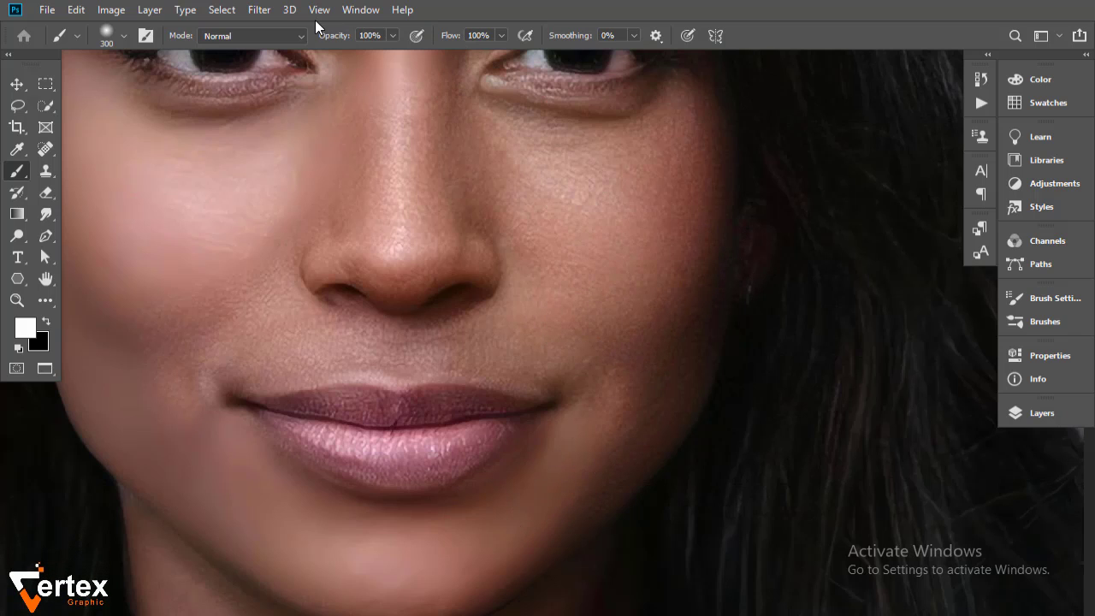
click(393, 35)
drag(389, 53, 362, 53)
click(393, 36)
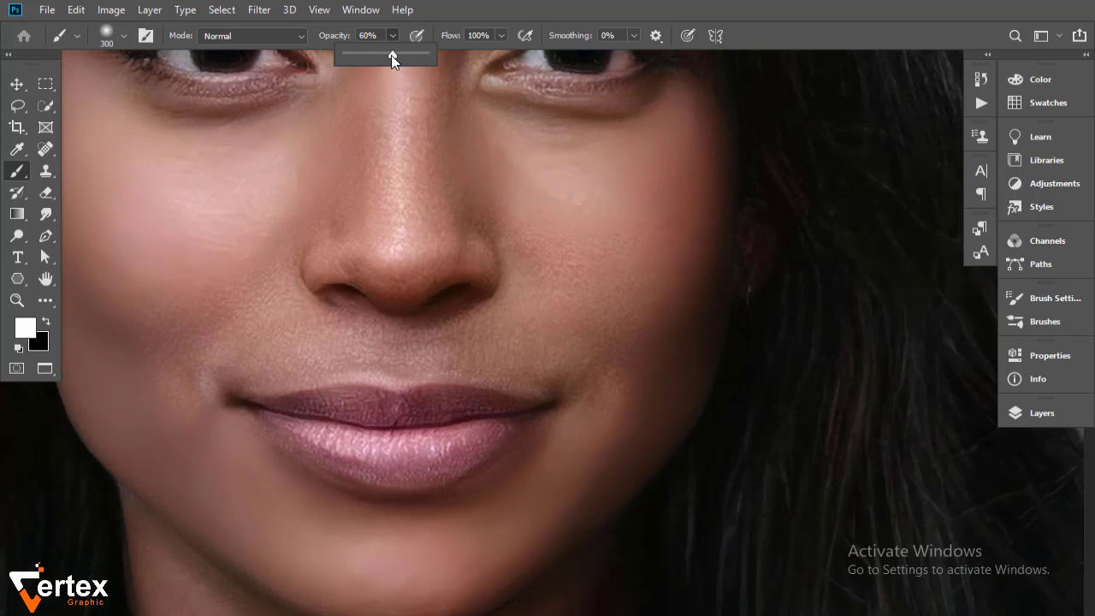
drag(391, 54, 412, 55)
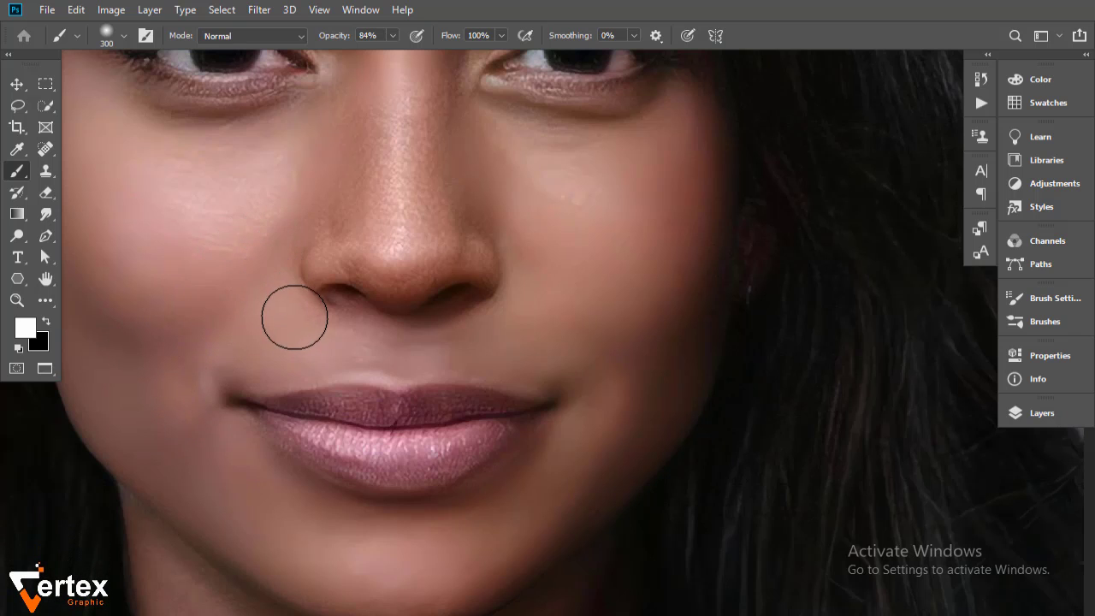
Set the brush opacity to 64% and paint the mask over the nose and its bridge.
scroll(407, 283, up, 4)
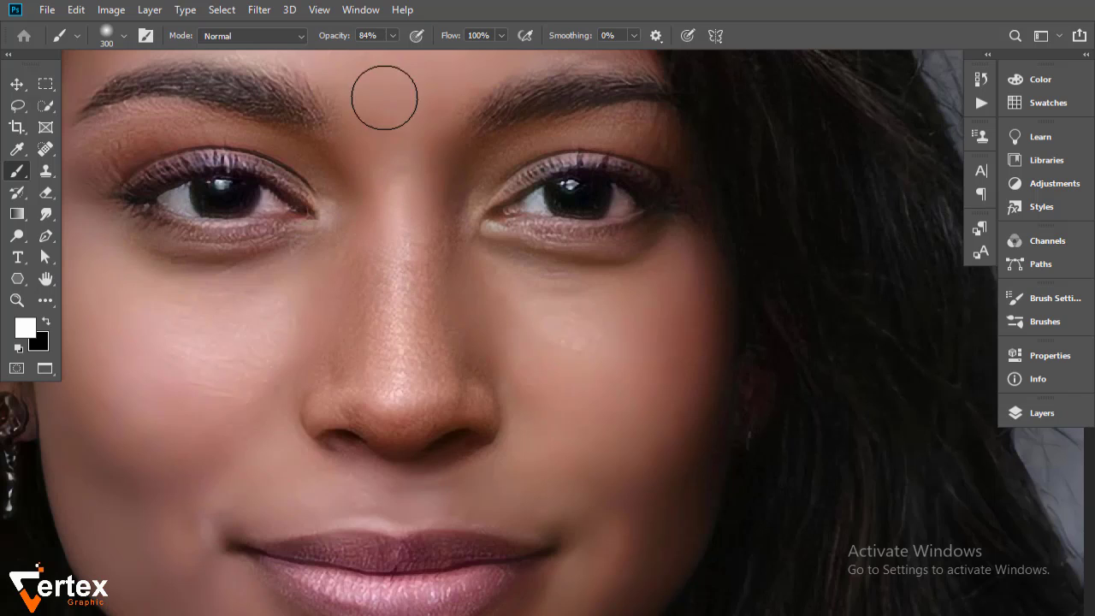
click(396, 34)
drag(395, 53, 376, 54)
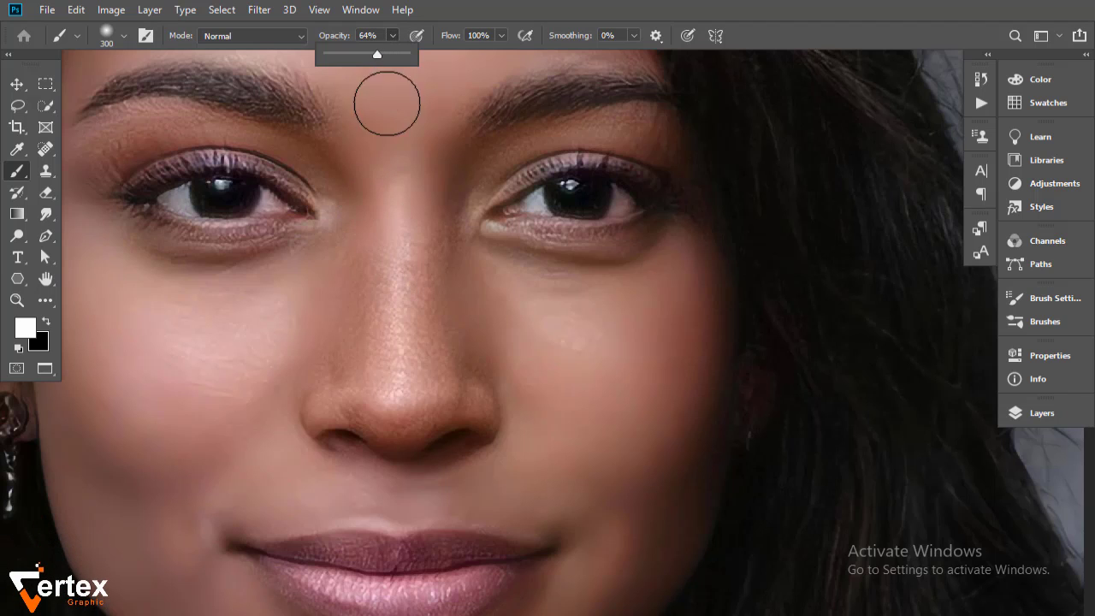
click(396, 402)
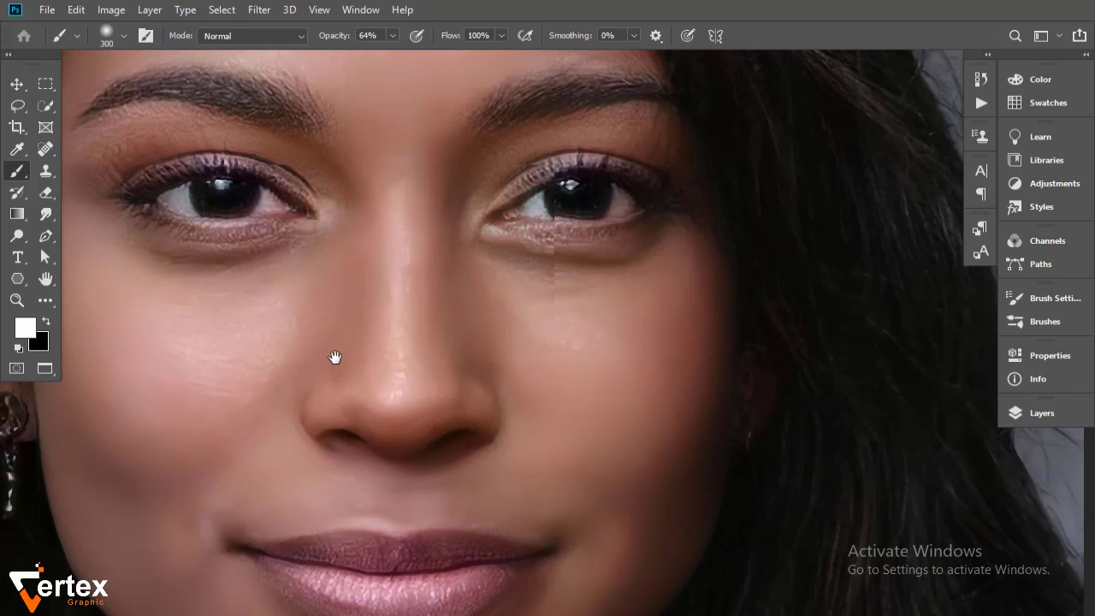
Paint the mask around both eyes with a size 200 brush, covering the skin under the brows and below the lower lids.
scroll(335, 359, up, 4)
scroll(334, 360, right, 2)
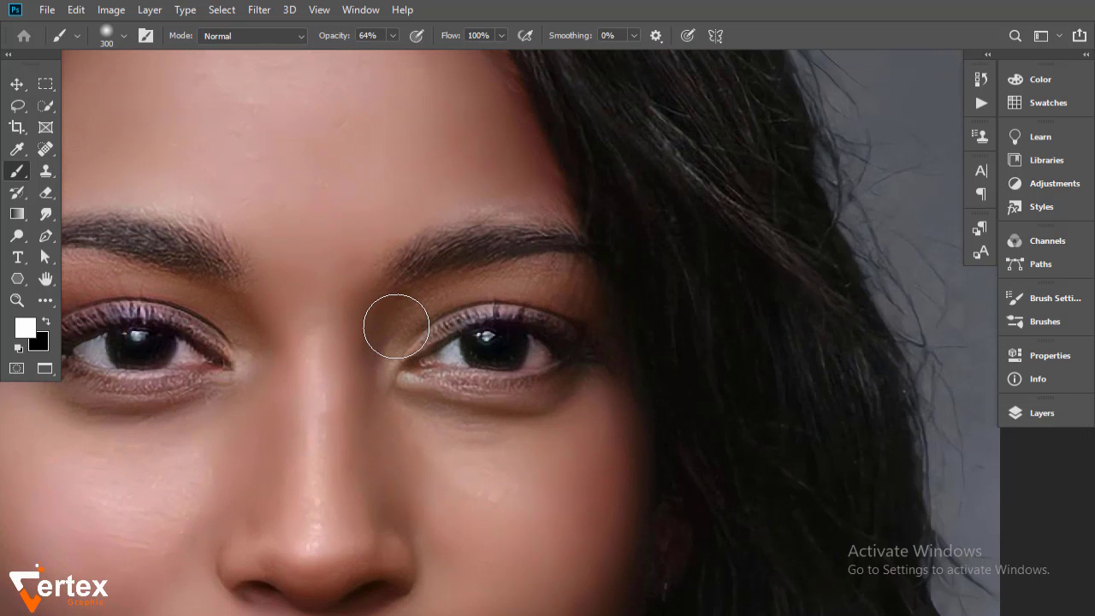
click(469, 283)
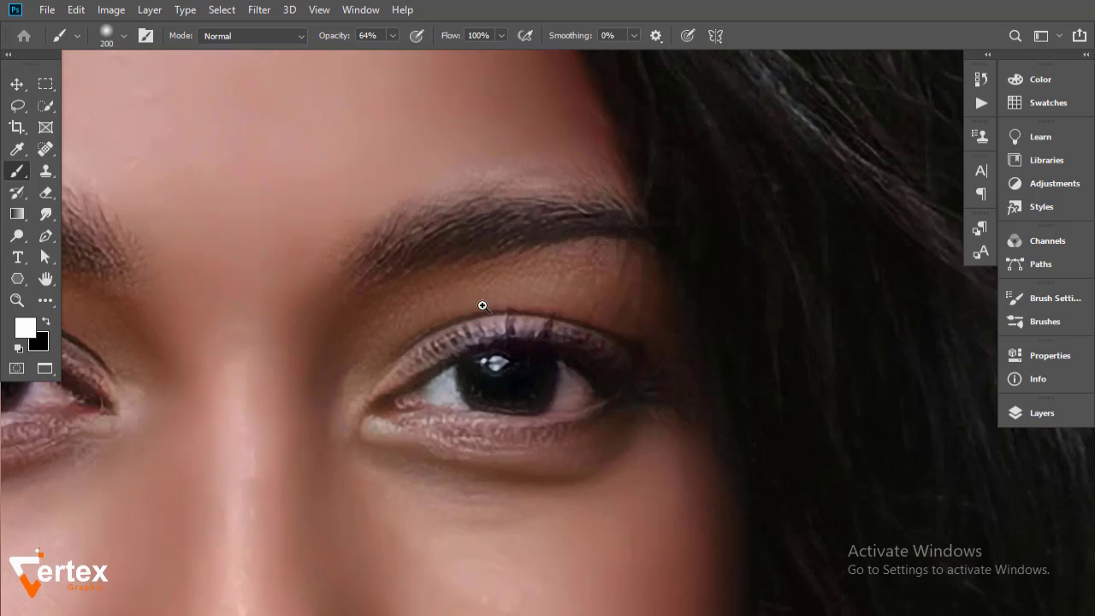
click(482, 305)
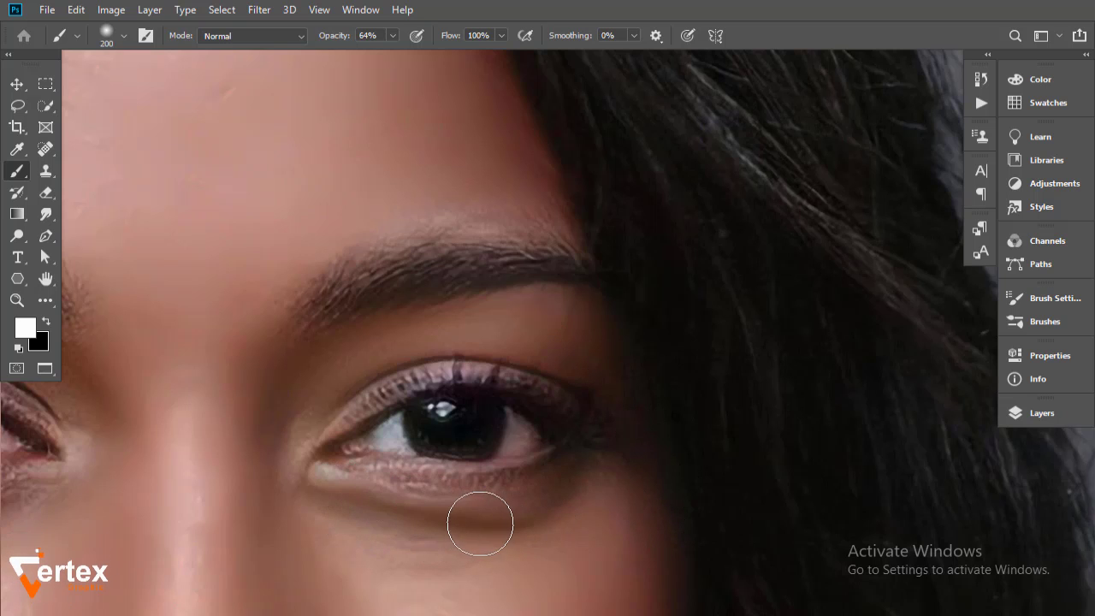
drag(198, 348, 582, 288)
drag(392, 299, 565, 322)
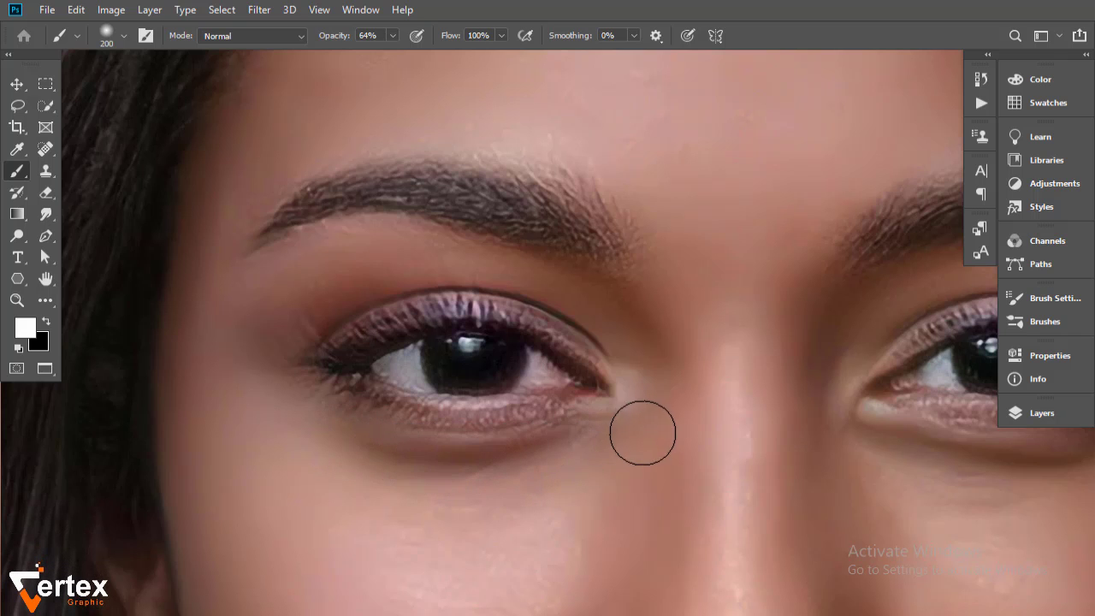
Paint the mask over the neck and below the jawline at 76% brush opacity with size 300 and 70 brushes, ending with black as foreground.
alt+click(653, 382)
alt+click(664, 405)
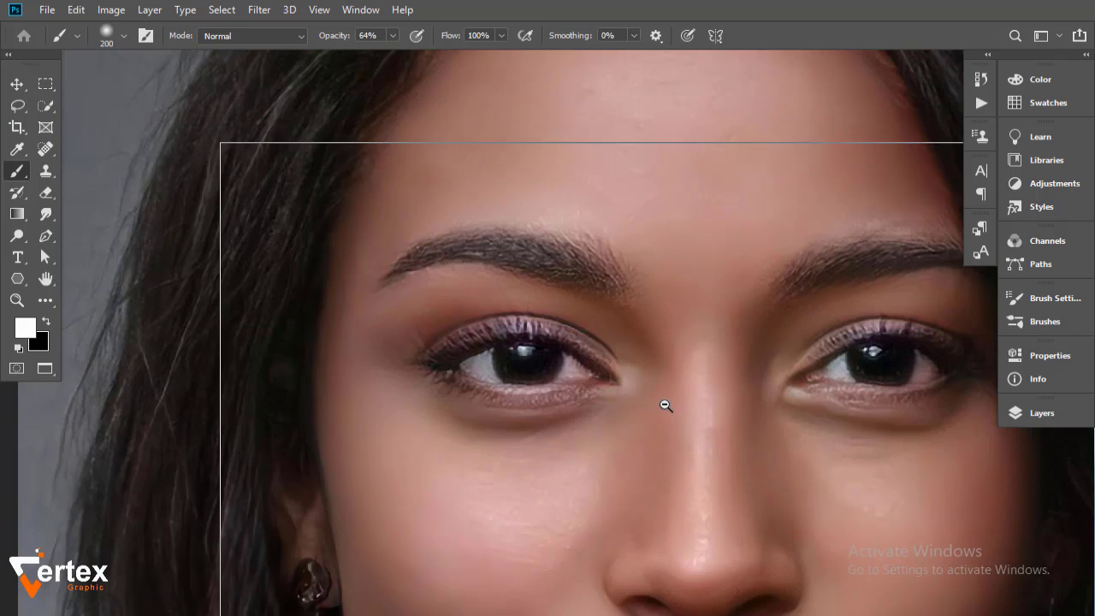
alt+click(659, 410)
drag(657, 379, 488, 342)
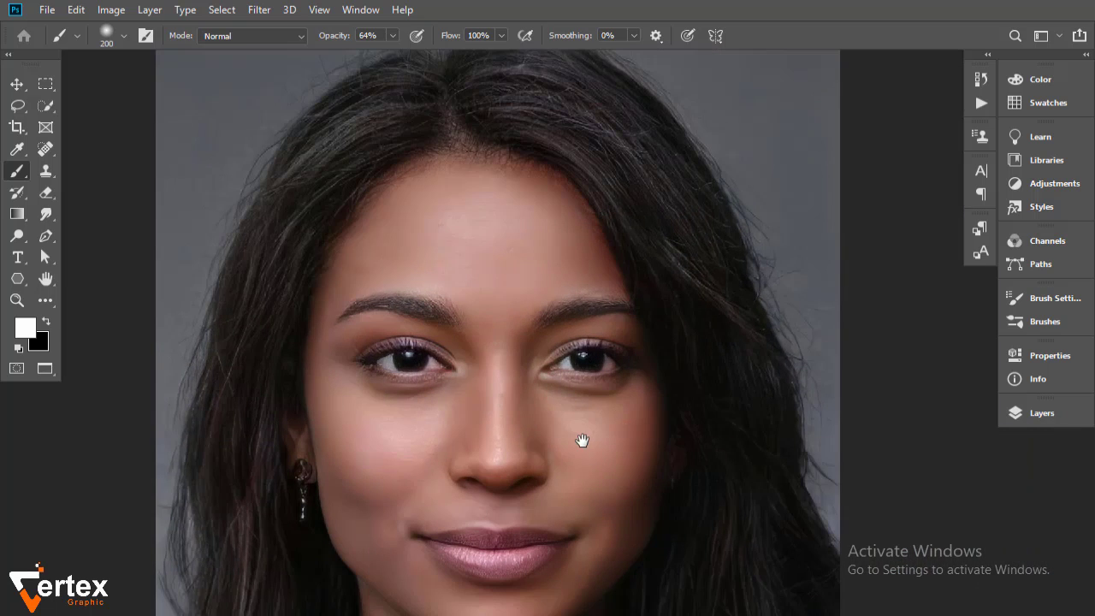
drag(581, 440, 471, 343)
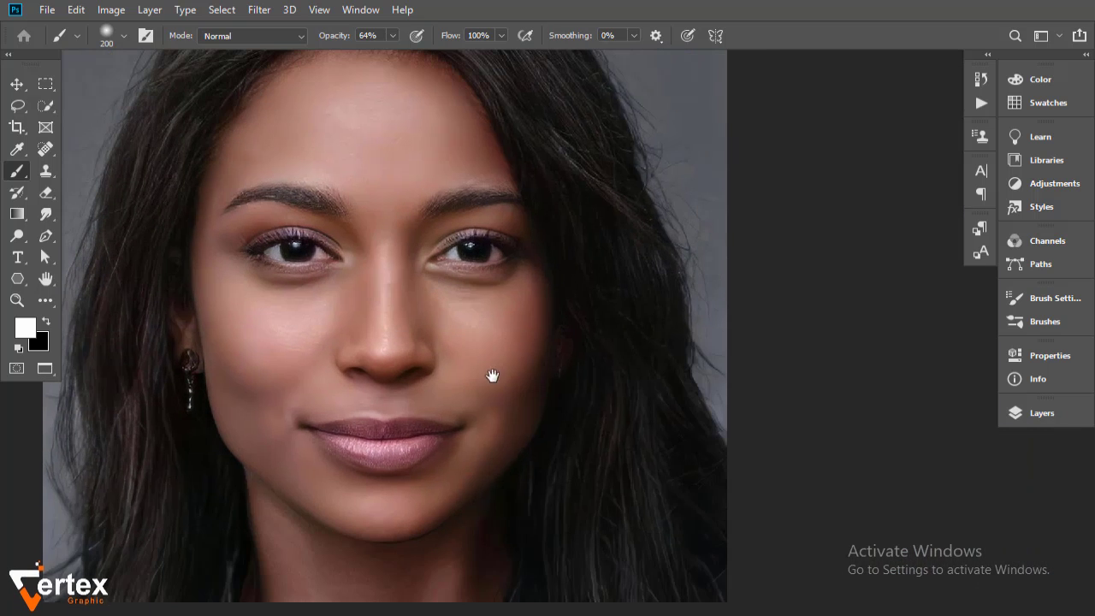
alt+click(419, 377)
drag(517, 527, 516, 527)
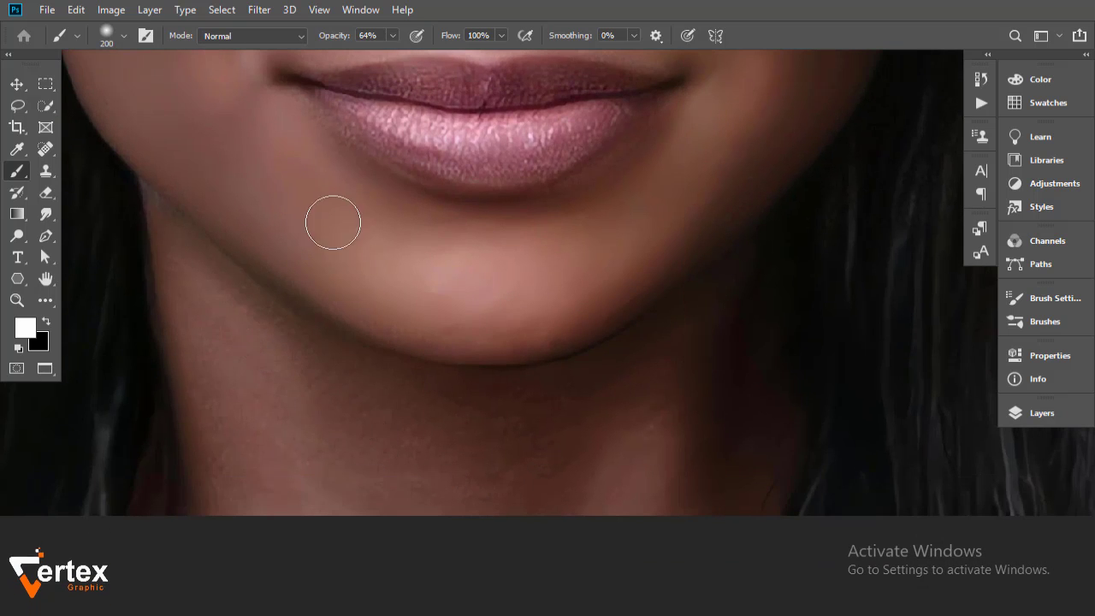
drag(393, 53, 404, 53)
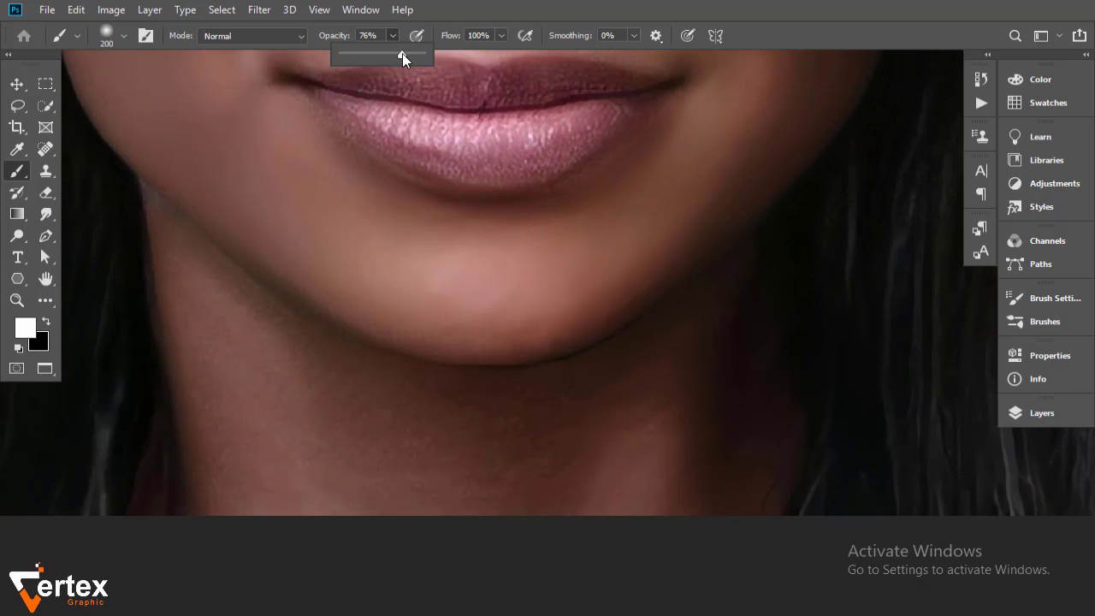
key(bracketright)
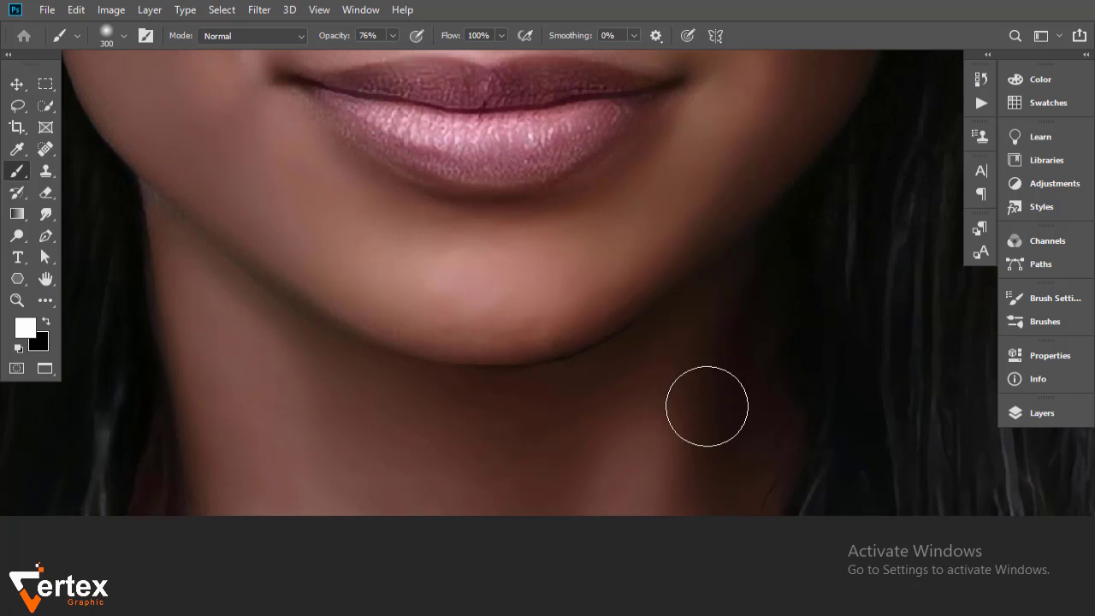
key(bracketleft)
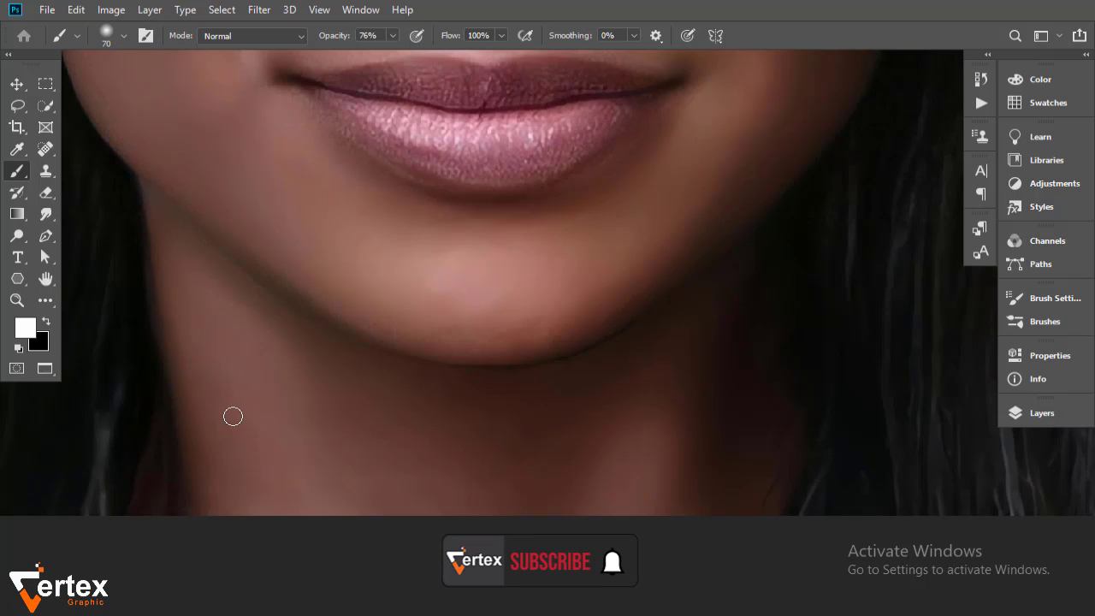
key(x)
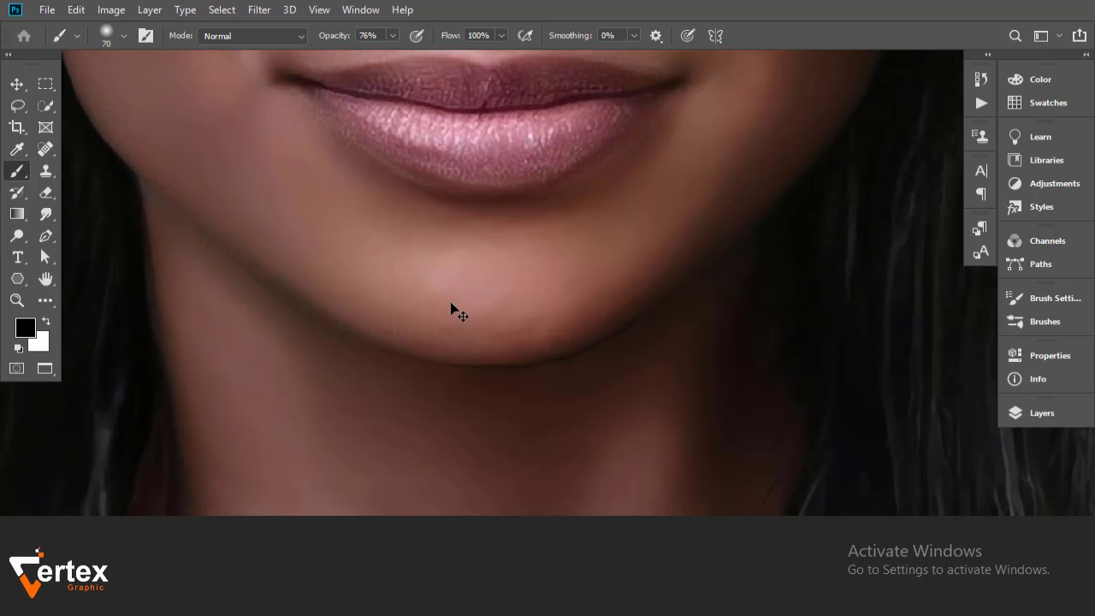
Toggle the Background copy layer's visibility to compare the whole face with and without the smoothed skin.
alt+click(522, 253)
alt+click(522, 252)
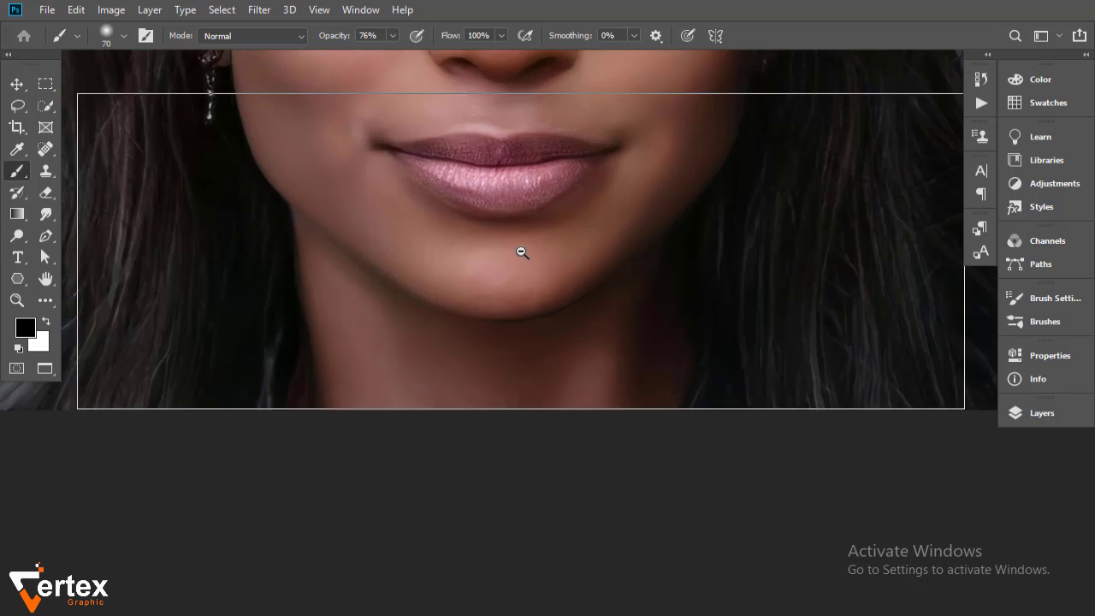
alt+click(520, 247)
alt+click(520, 247)
drag(537, 208, 448, 407)
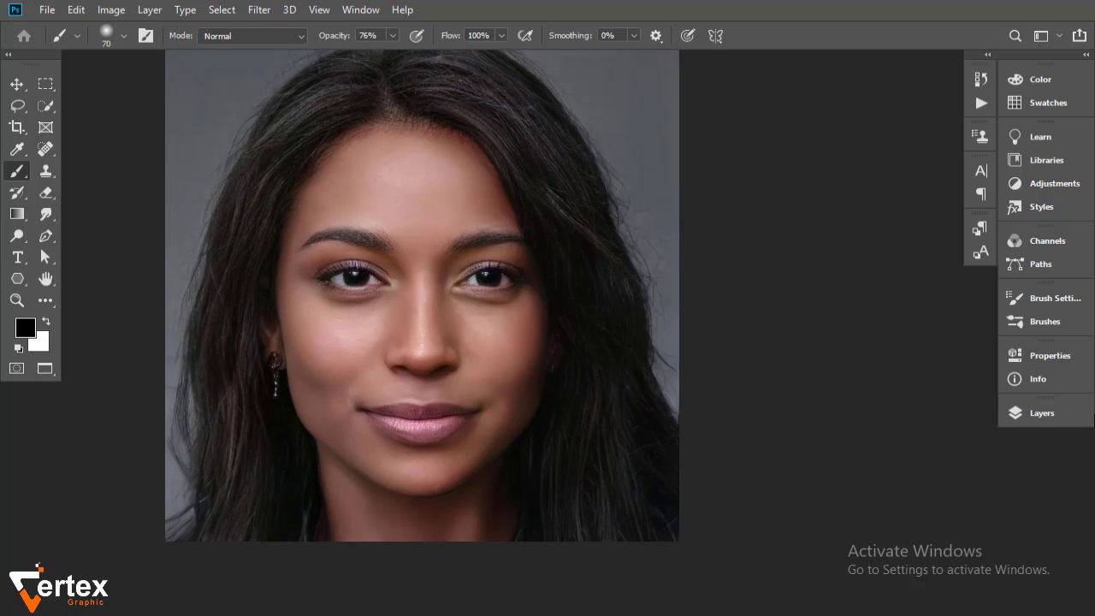
click(1042, 413)
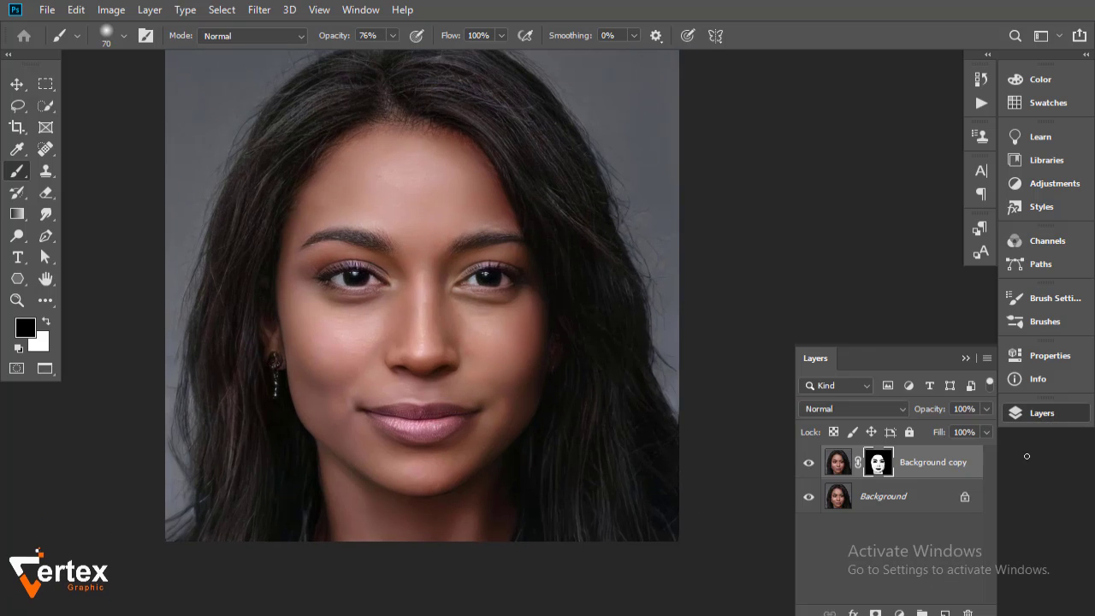
click(808, 465)
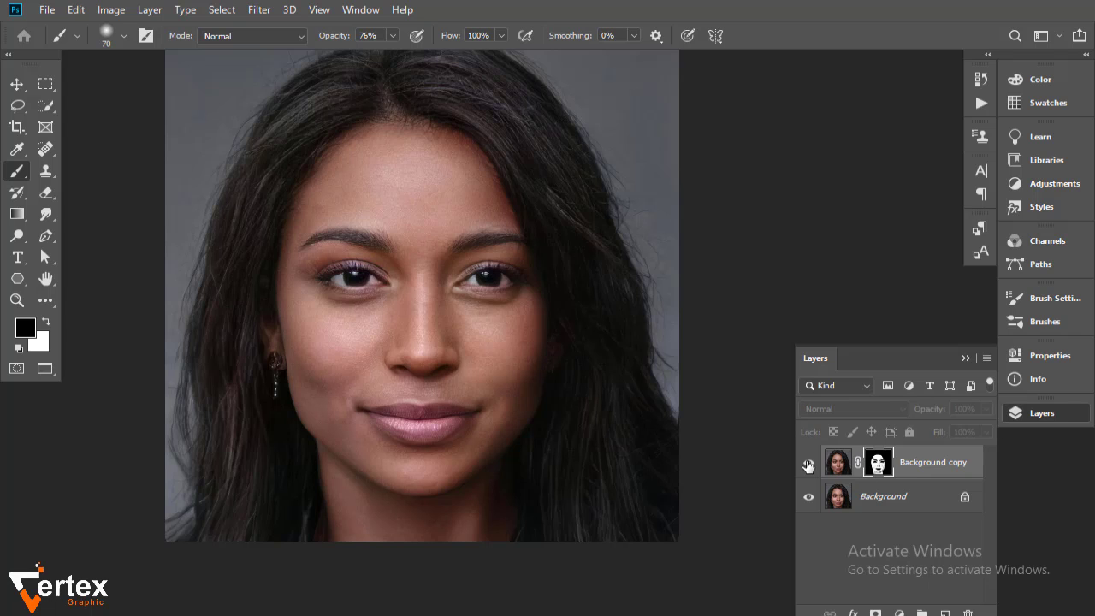
click(441, 276)
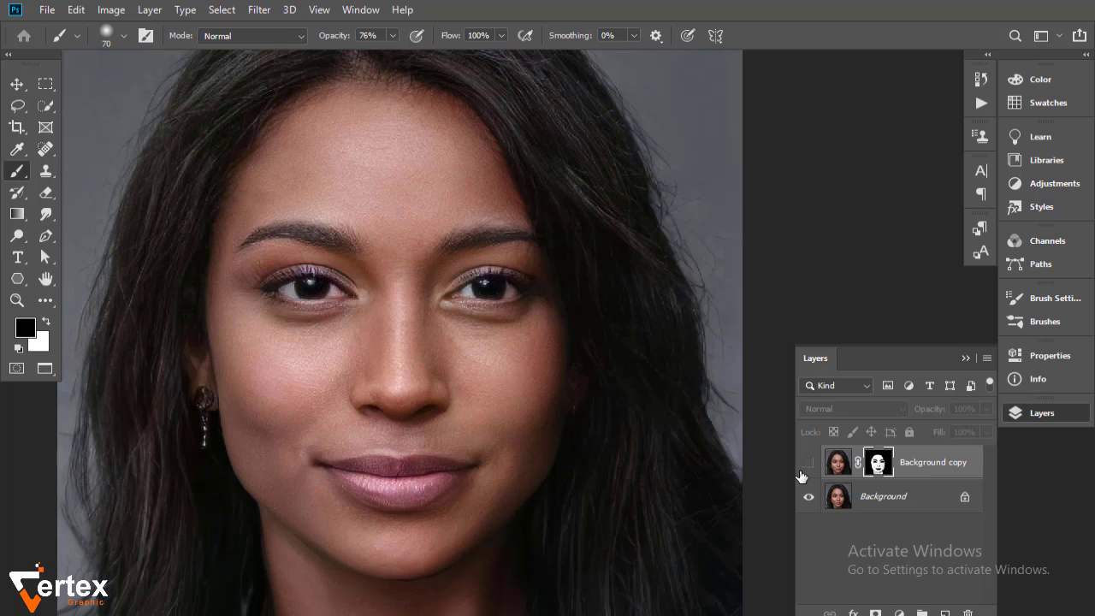
click(807, 466)
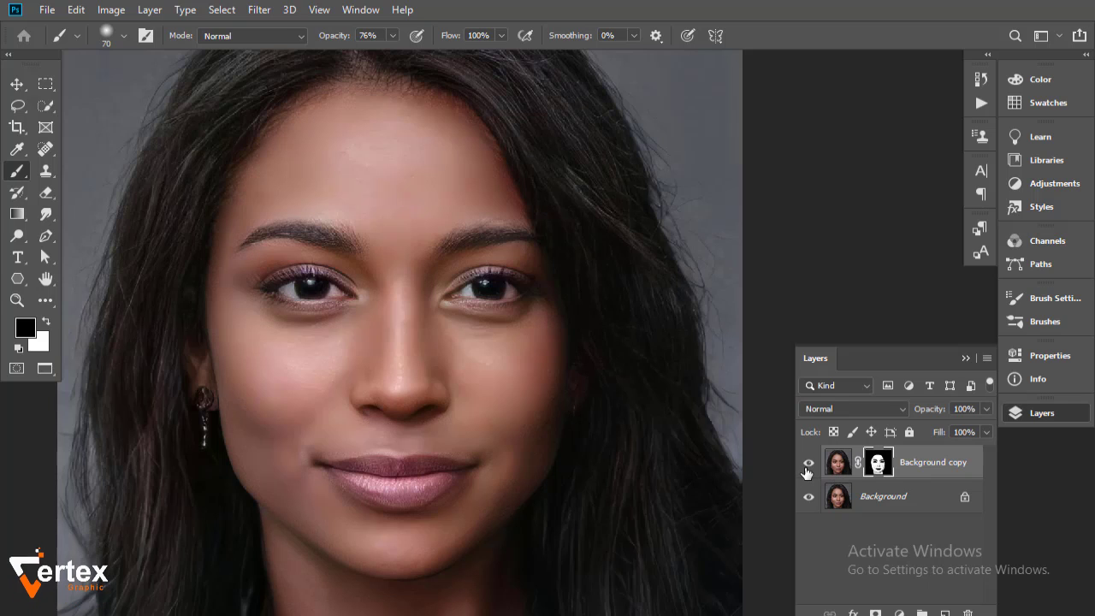
click(808, 466)
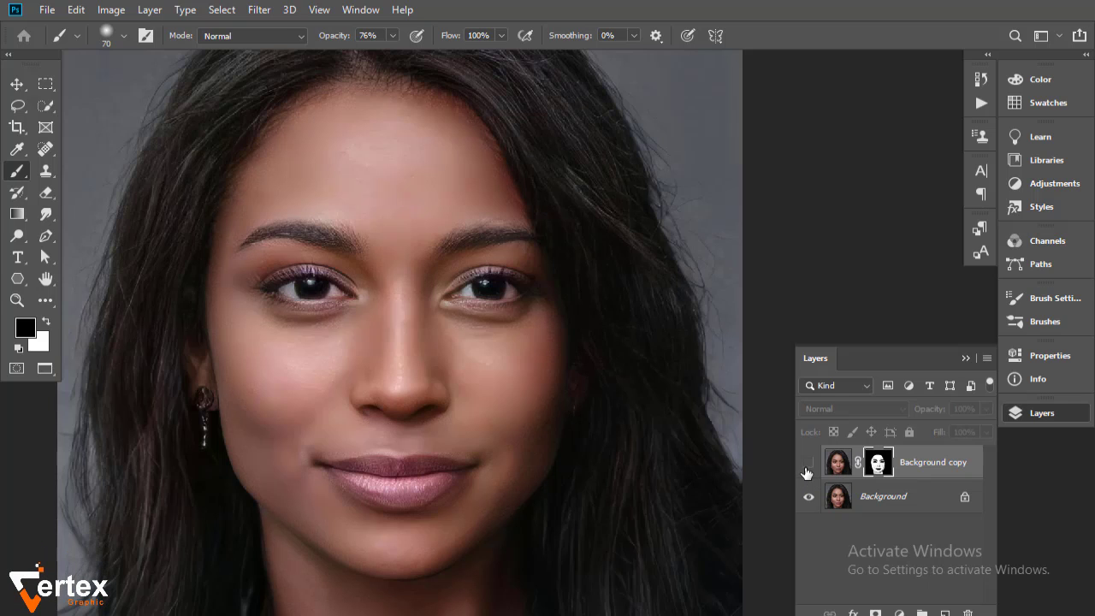
click(808, 467)
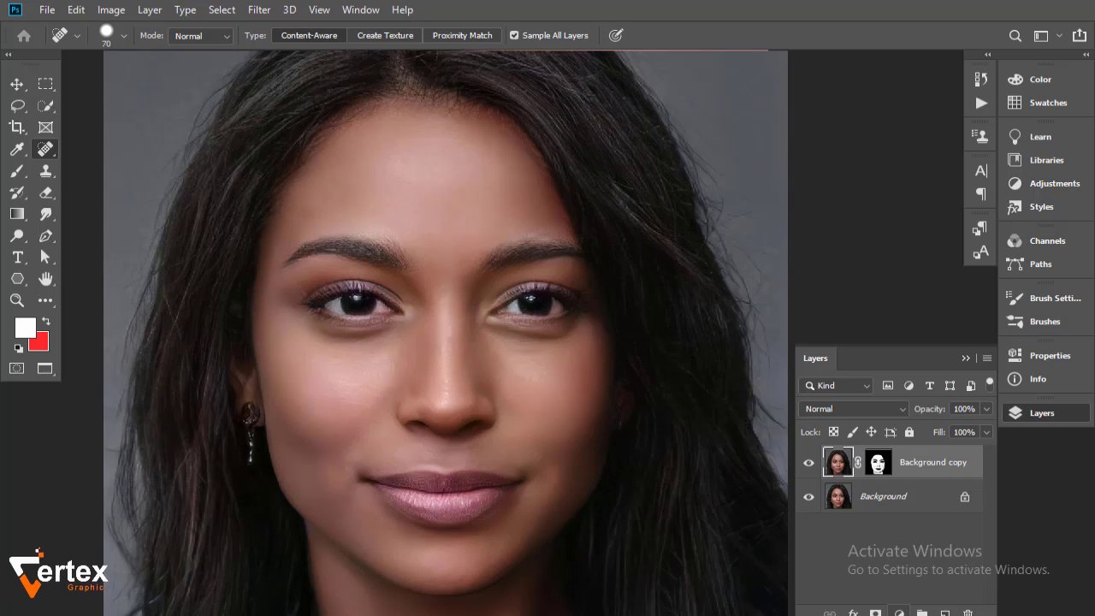
Add a Color Balance adjustment clipped to Background copy, adjusting the midtones' cyan–red balance and shifting them slightly toward yellow.
click(899, 613)
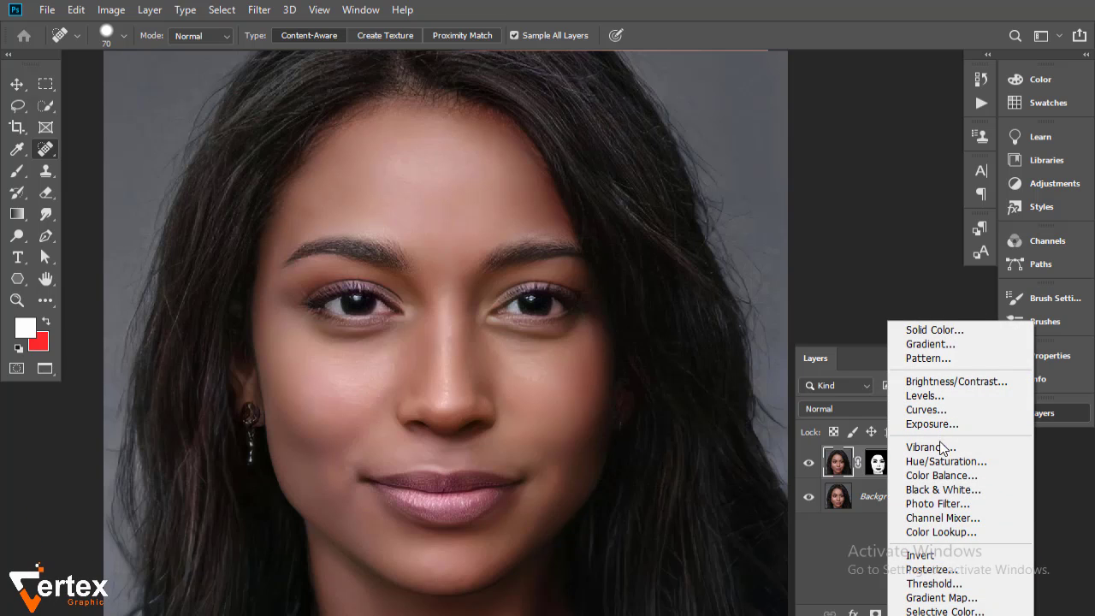
click(944, 479)
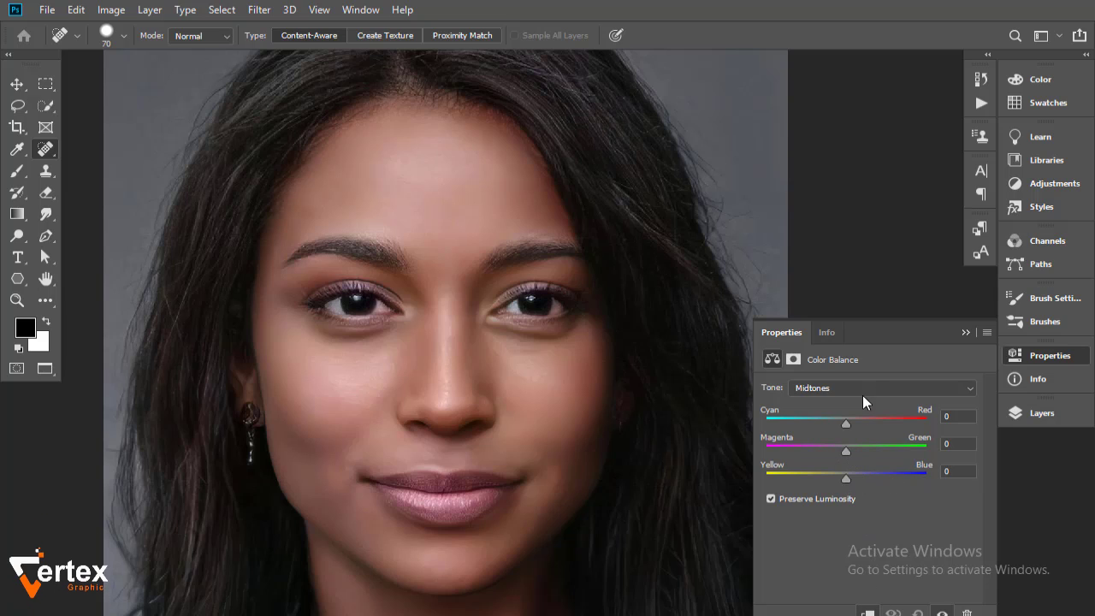
click(928, 393)
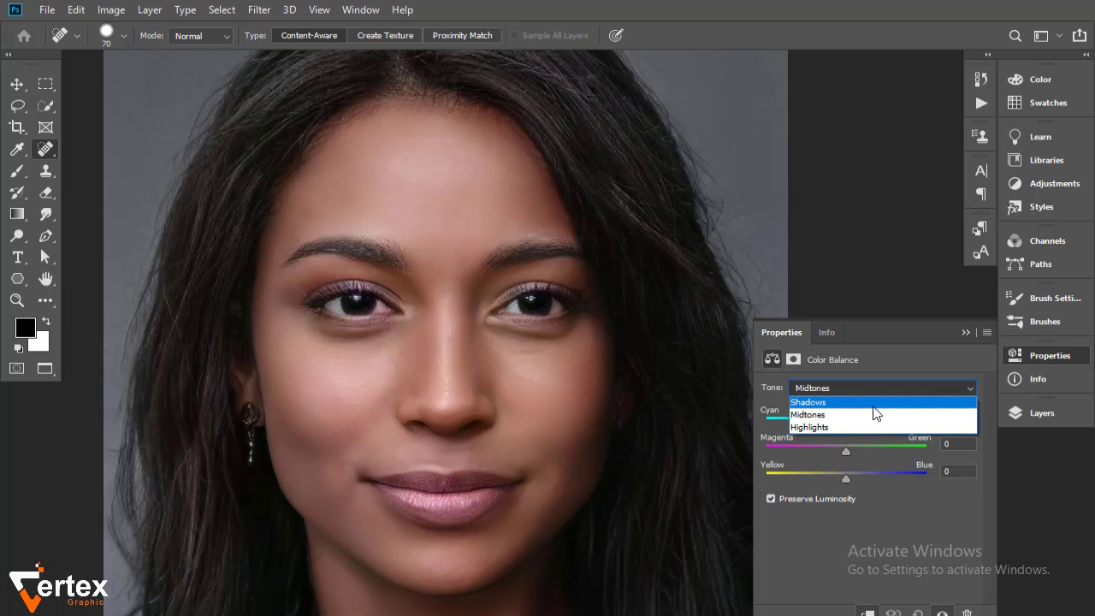
click(894, 415)
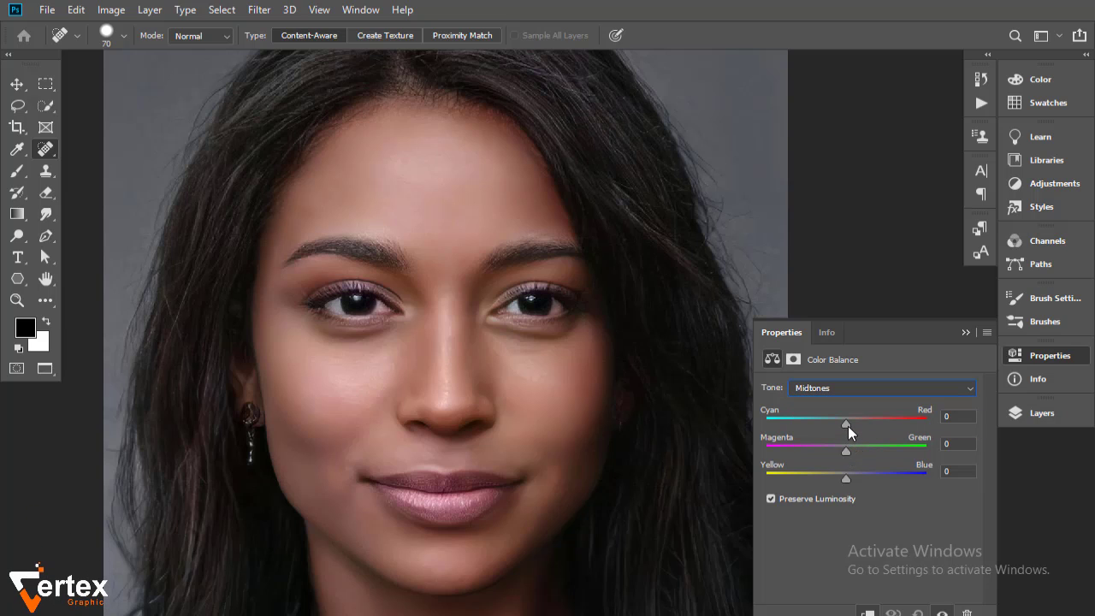
mouse_move(845, 423)
mouse_down()
mouse_move(871, 426)
mouse_move(854, 433)
mouse_up()
drag(846, 480, 836, 470)
drag(837, 476, 838, 477)
click(964, 333)
Add a clipped Hue/Saturation adjustment directly above the Background copy layer and set its Master saturation to -14.
click(1033, 414)
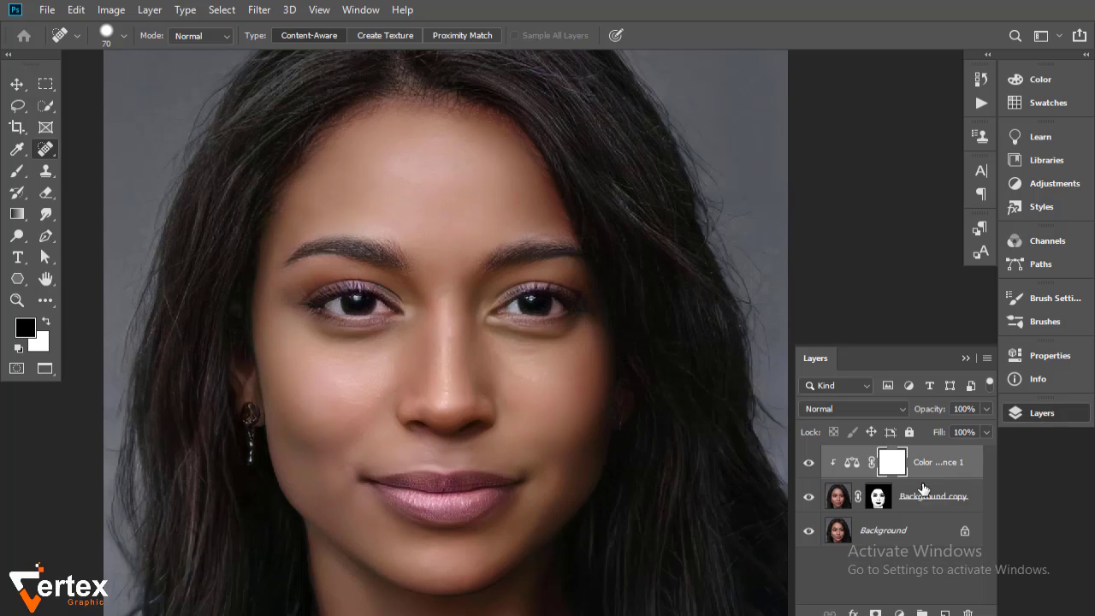
click(841, 501)
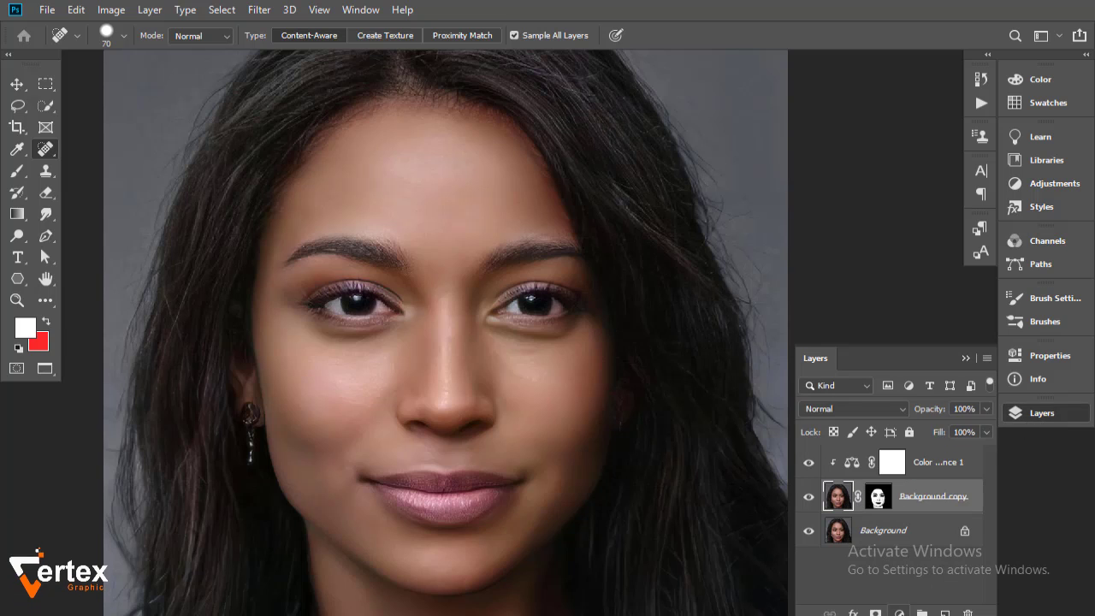
click(899, 613)
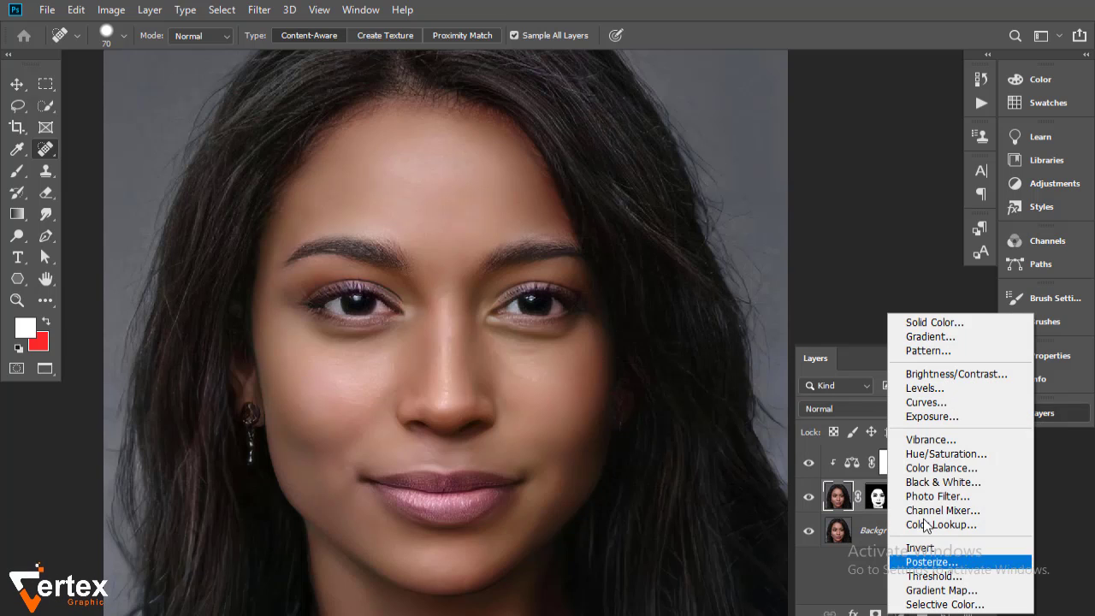
click(950, 454)
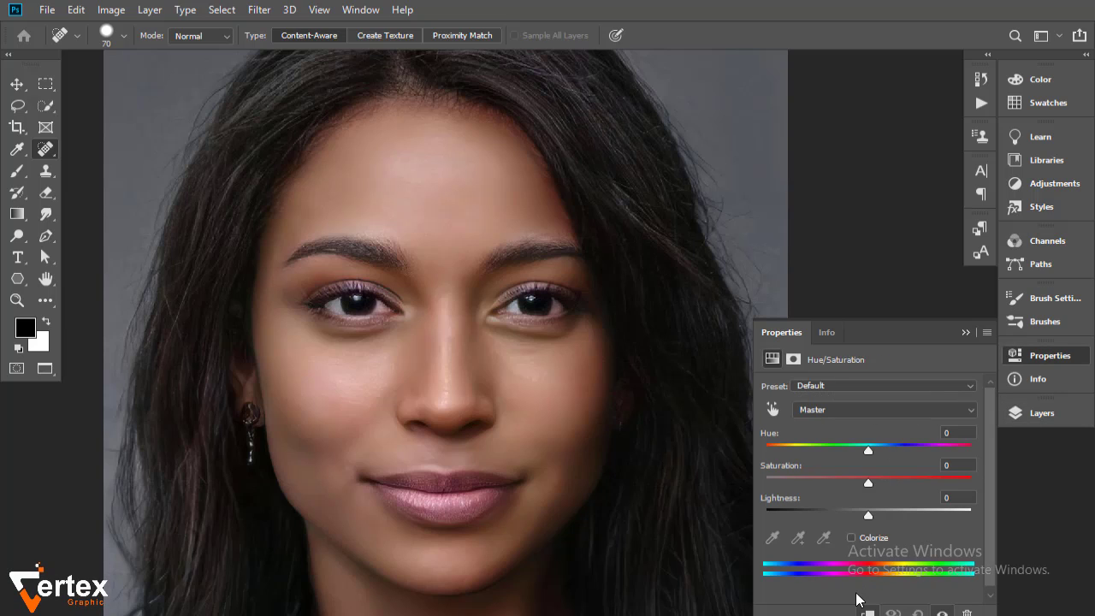
drag(868, 484, 854, 486)
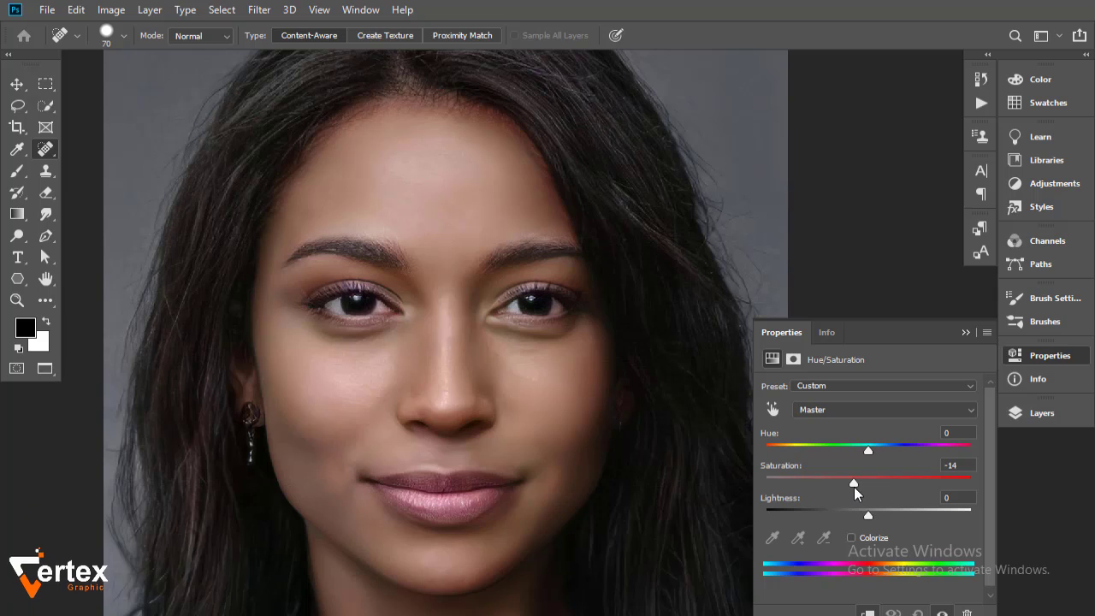
Set the saturation of the Reds to -7 in the Hue/Saturation adjustment.
click(965, 411)
click(909, 438)
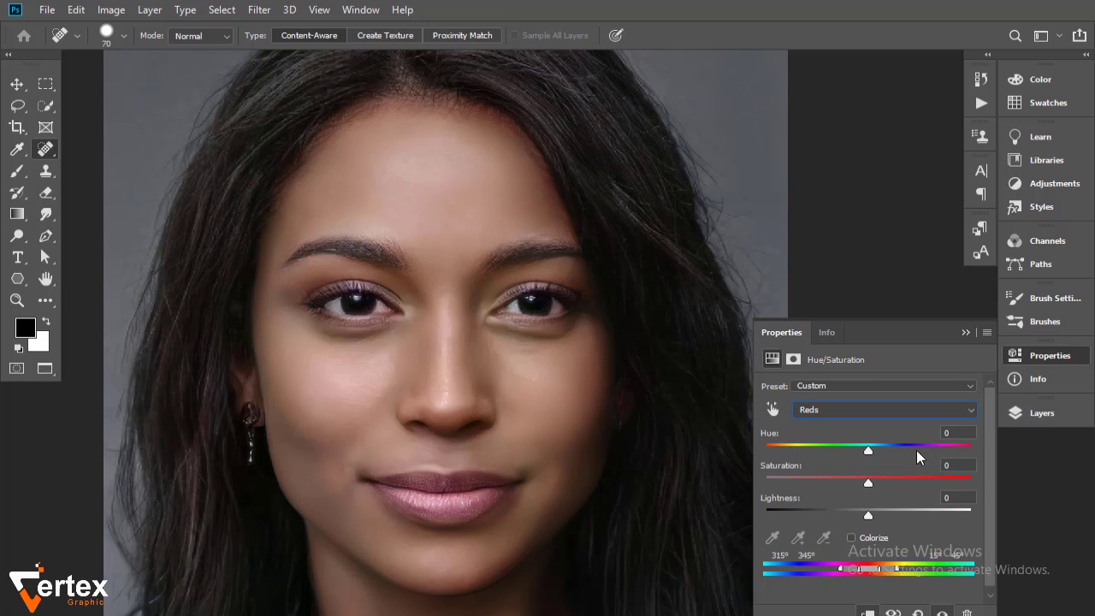
drag(869, 484, 866, 486)
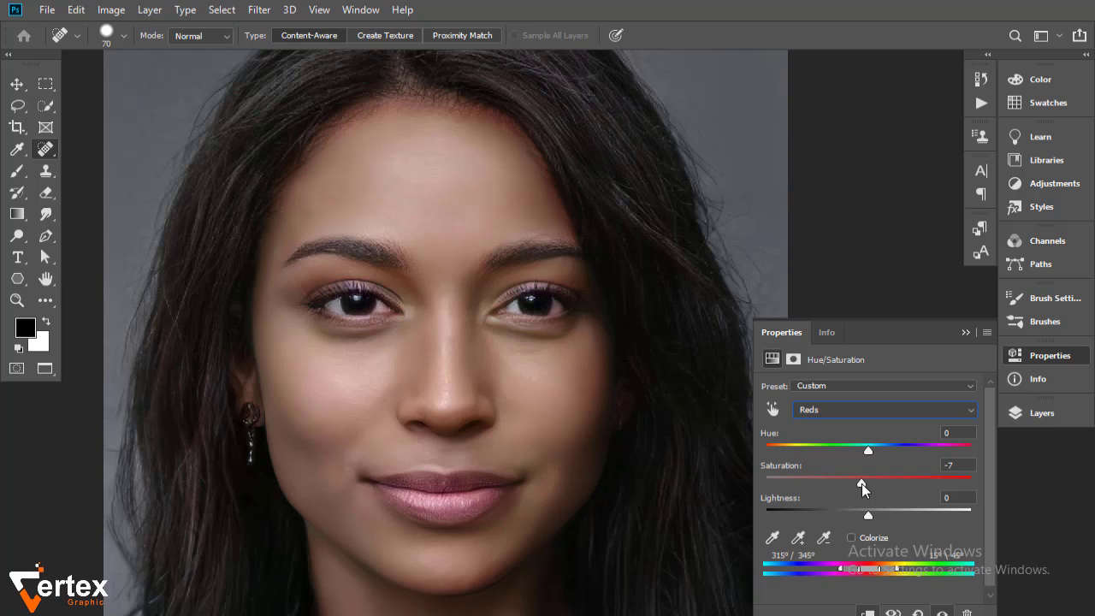
click(966, 333)
Add a clipped Curves adjustment above Hue/Saturation, raising a midtone point slightly on the RGB curve and moving the black point slightly inward.
click(1031, 423)
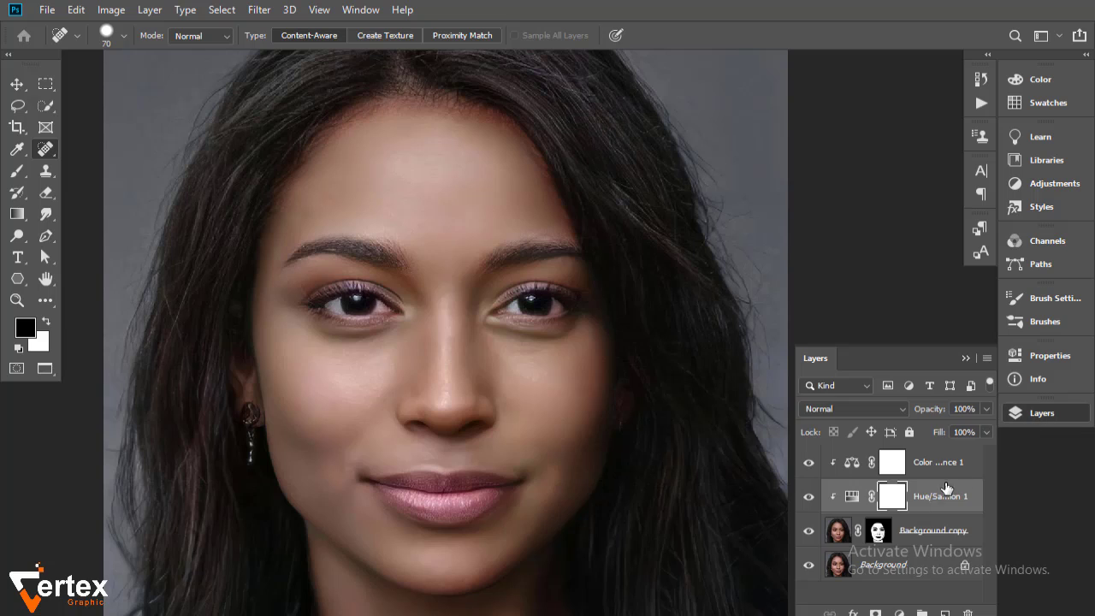
click(899, 613)
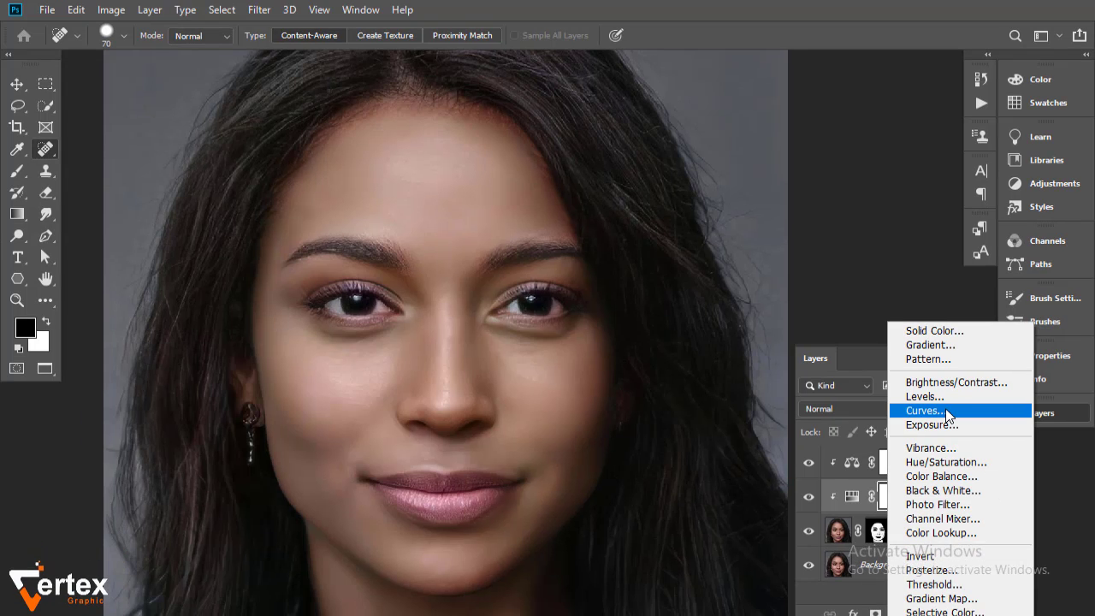
click(947, 412)
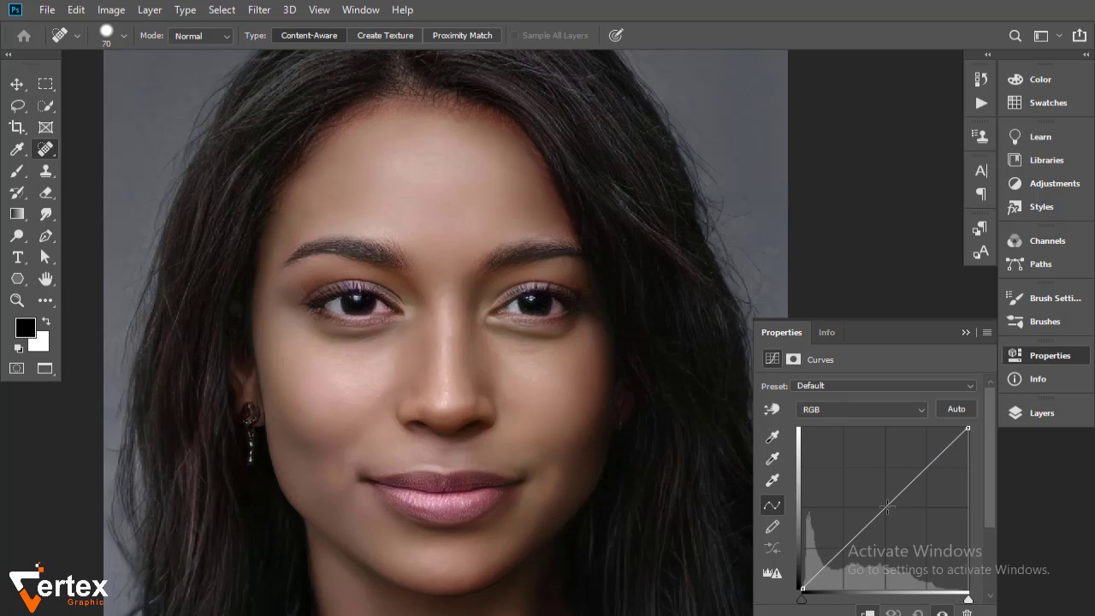
click(883, 505)
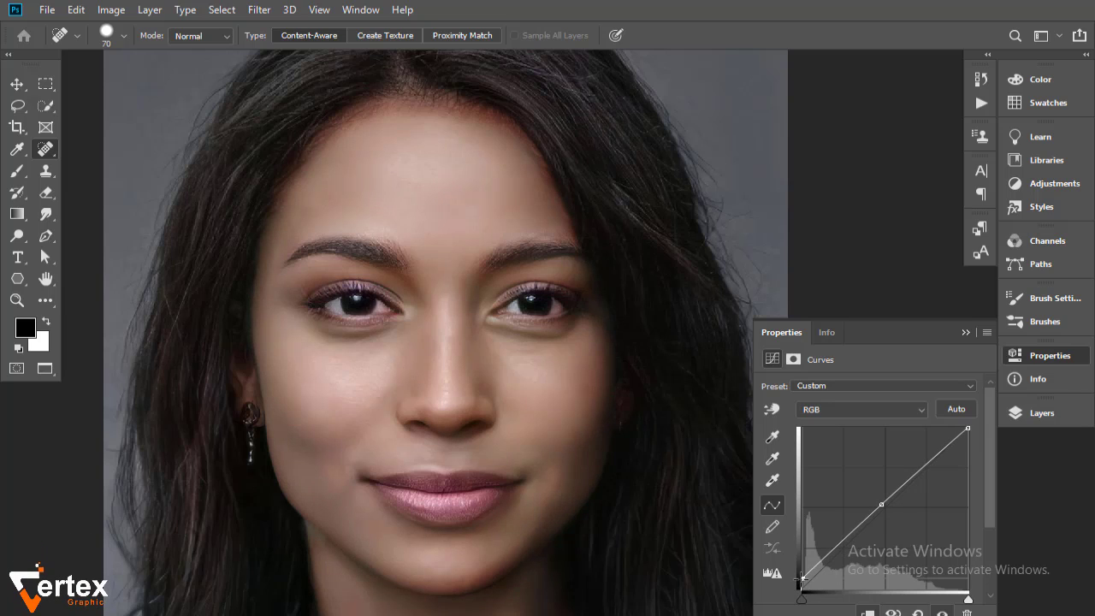
drag(802, 583, 804, 588)
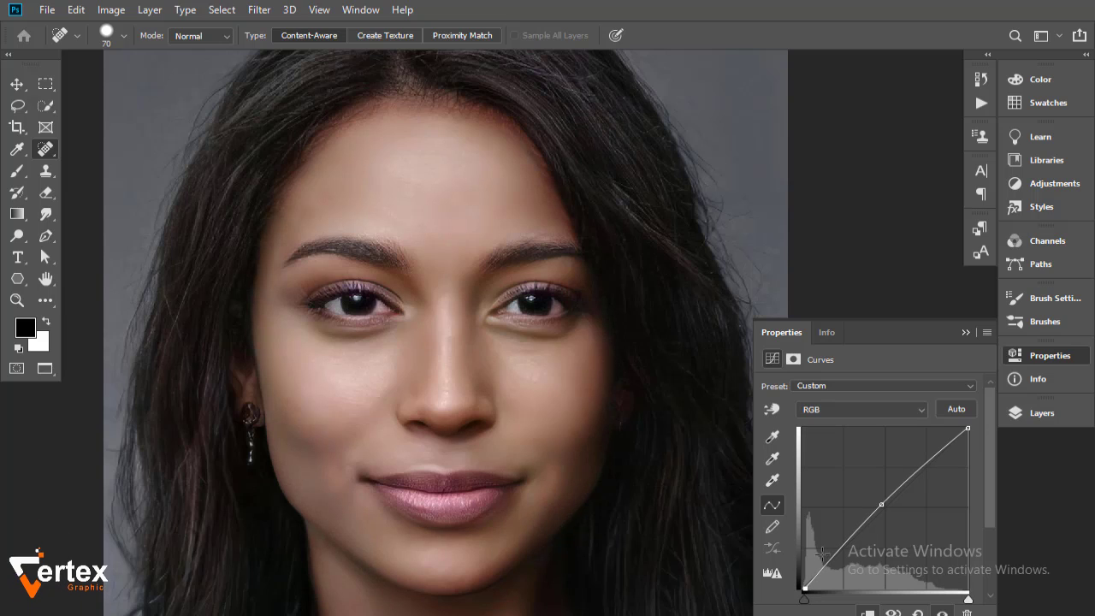
Add a Levels adjustment clipped directly above the Background copy layer, with RGB input black at 18 and input white at 238.
click(1046, 413)
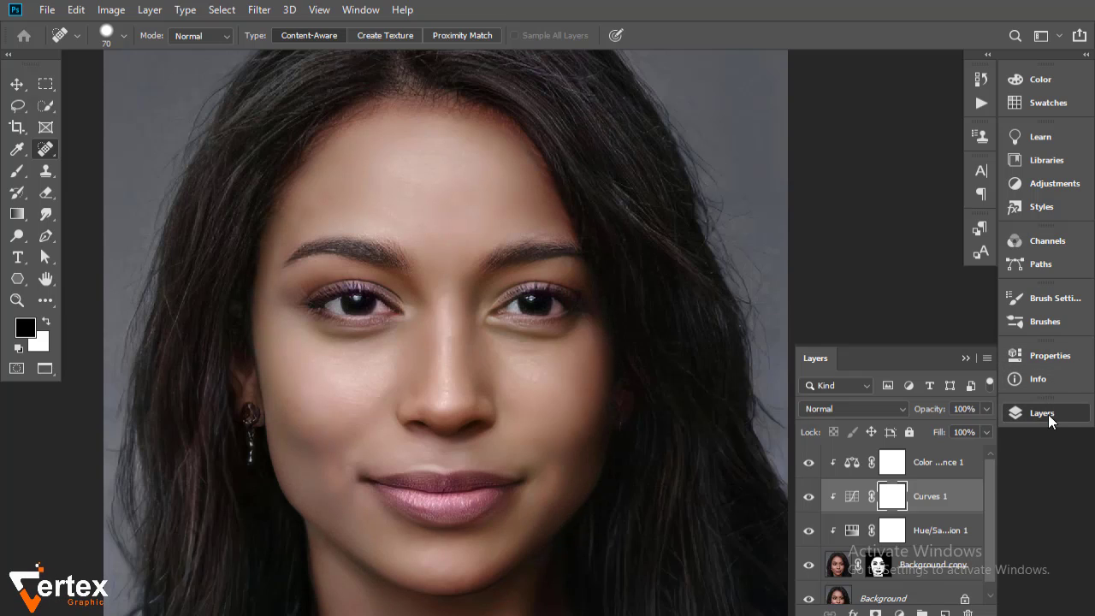
click(843, 576)
click(898, 613)
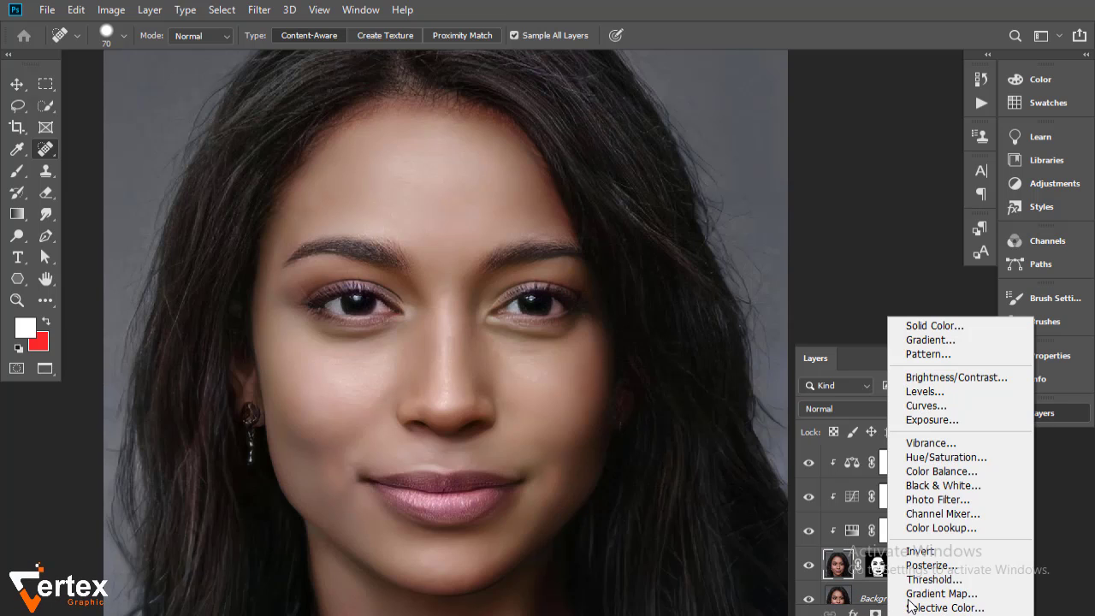
click(928, 392)
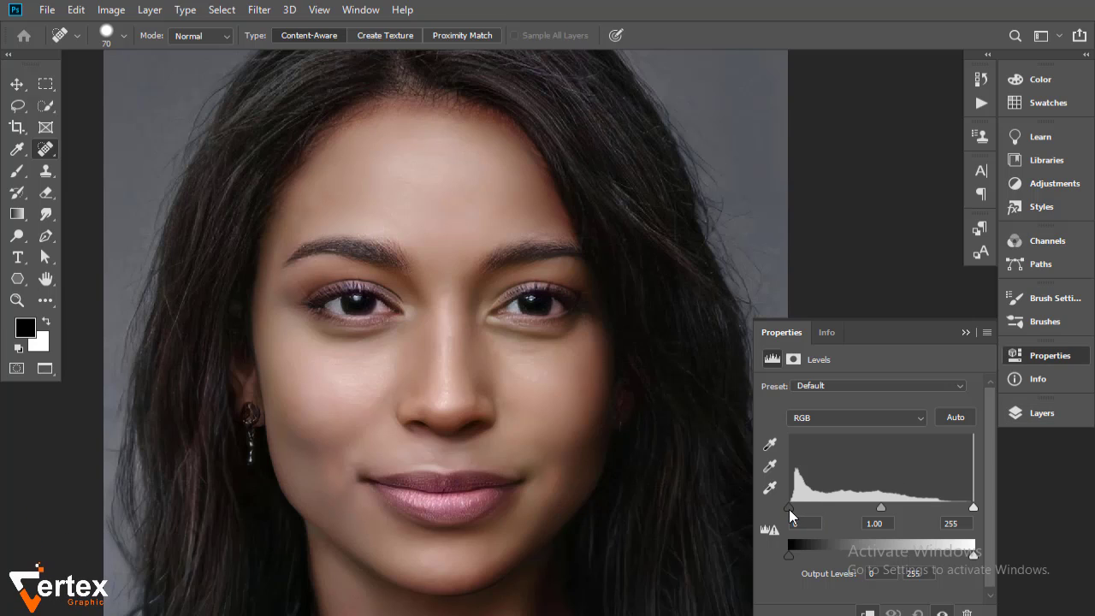
drag(790, 515, 799, 516)
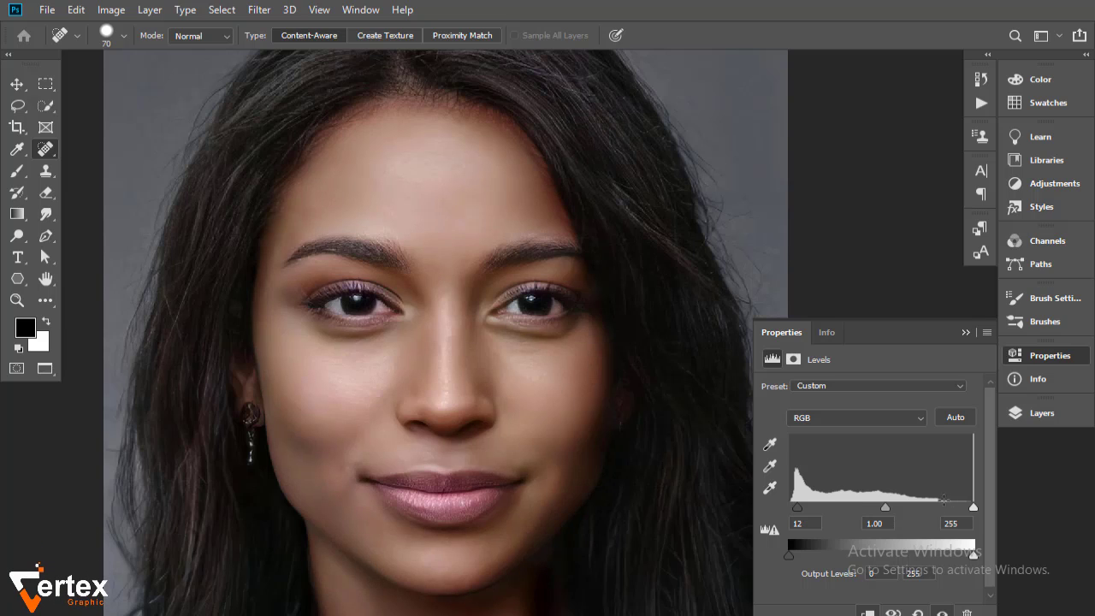
drag(972, 506, 962, 506)
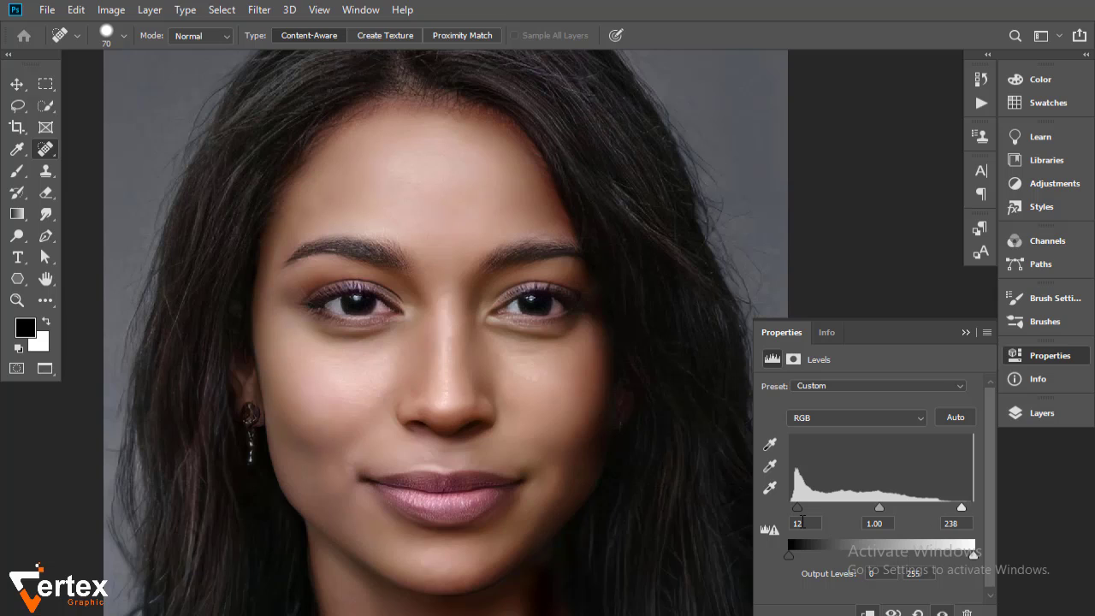
drag(800, 510, 803, 511)
click(964, 333)
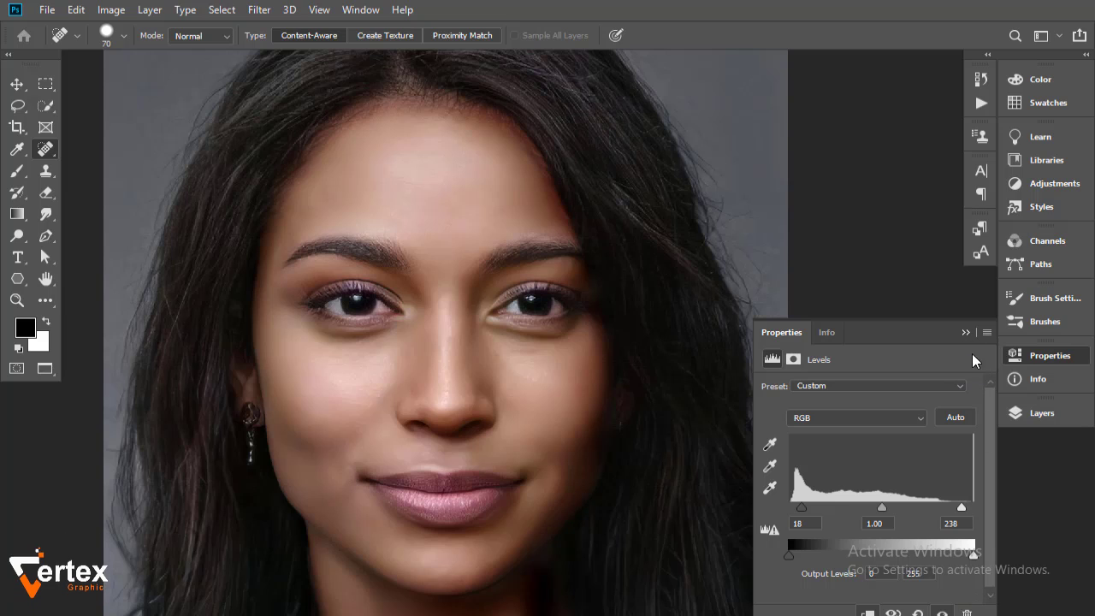
Try merging the Background copy layer with its four clipped adjustment layers, and undo the merge.
click(1027, 418)
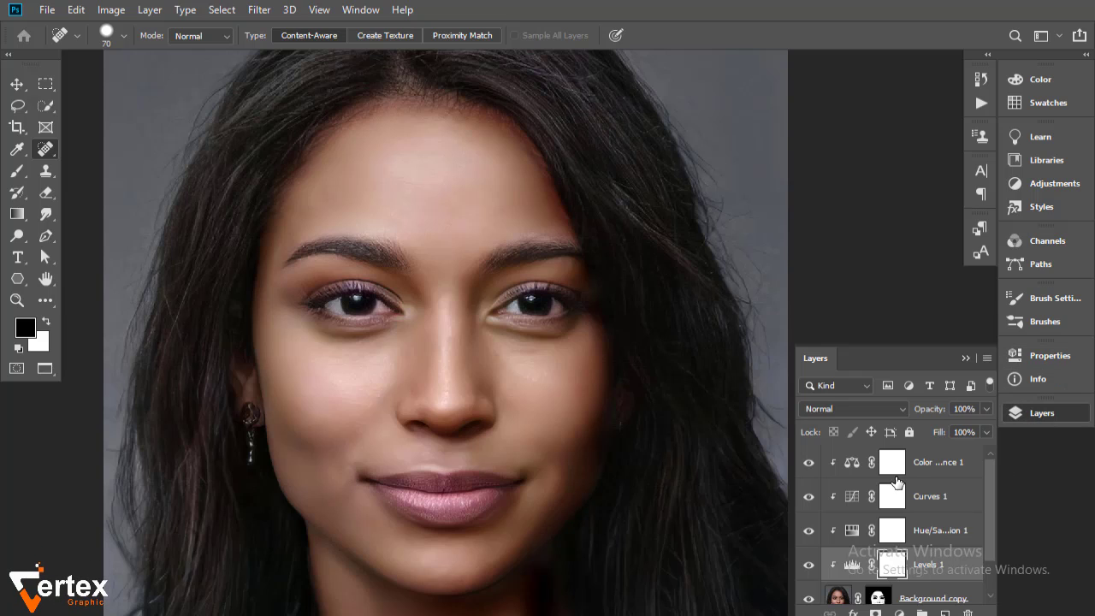
scroll(889, 522, down, 1)
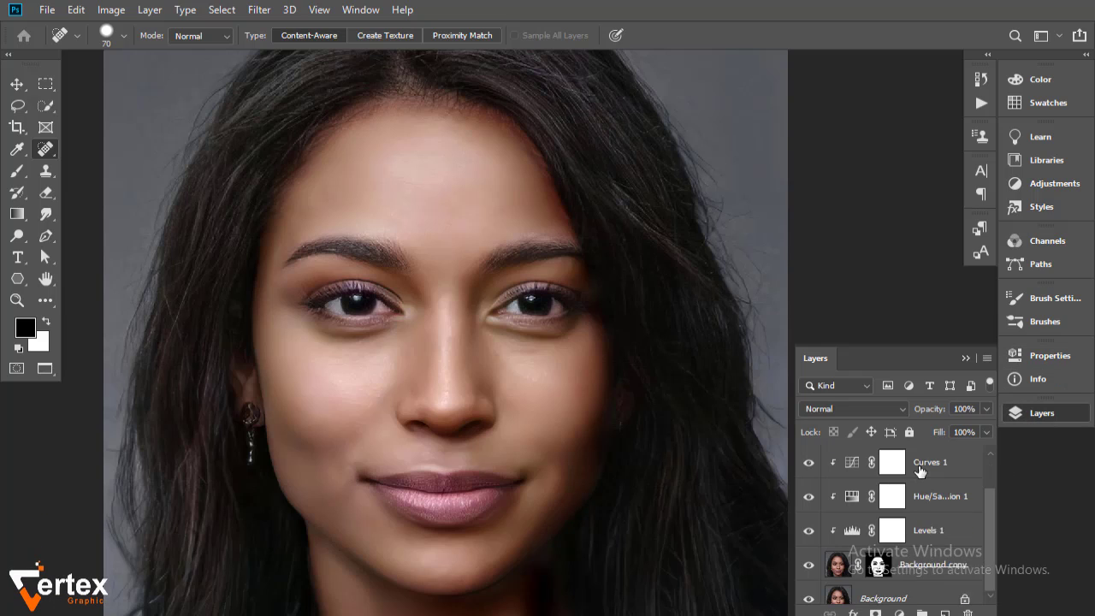
click(925, 566)
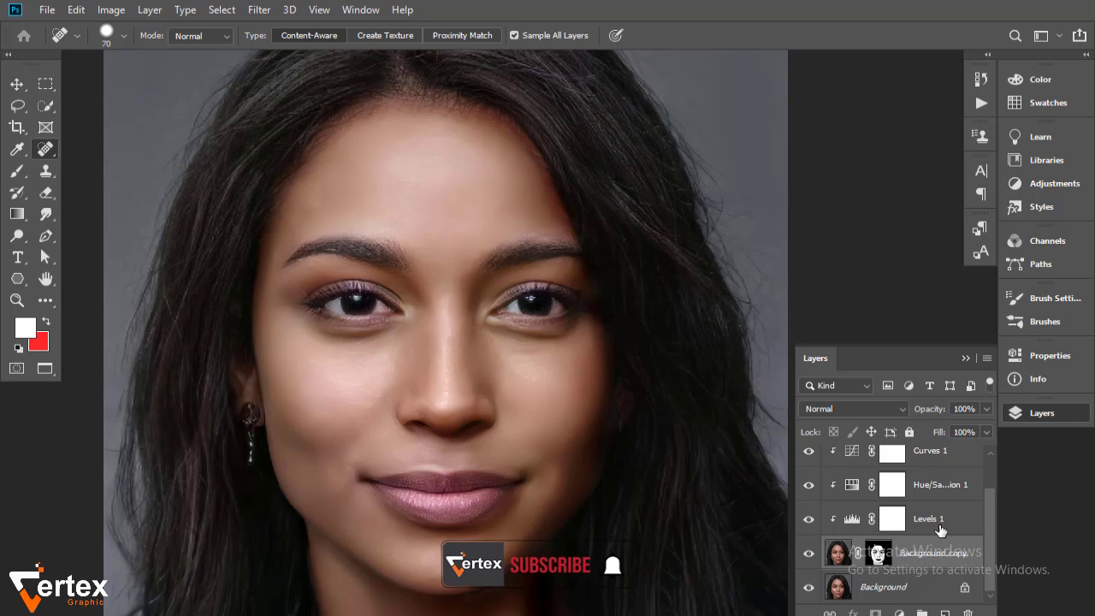
scroll(940, 531, up, 1)
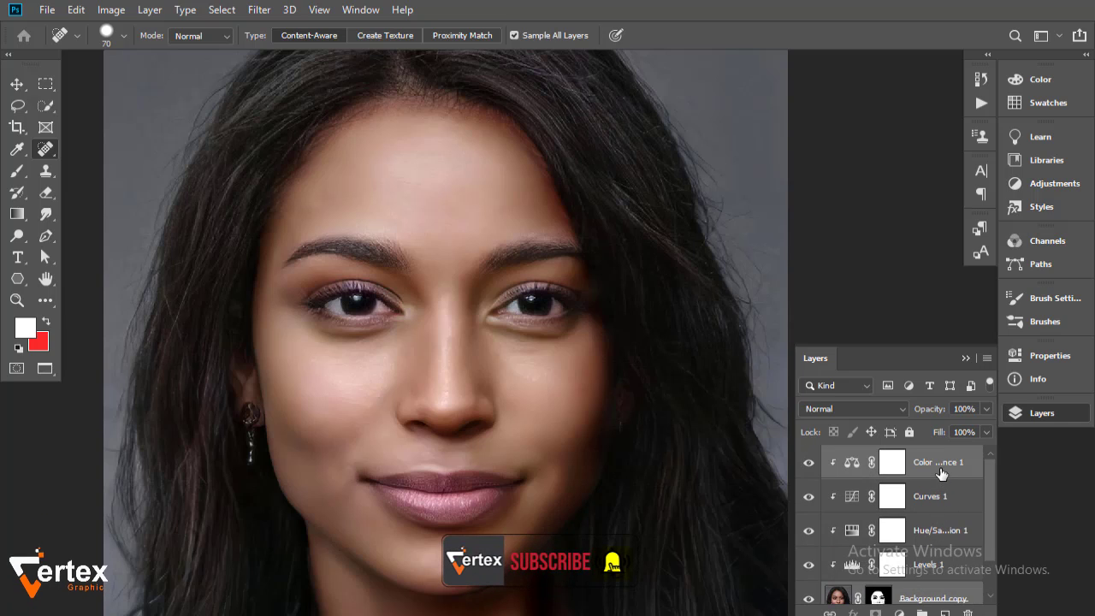
shift+click(941, 476)
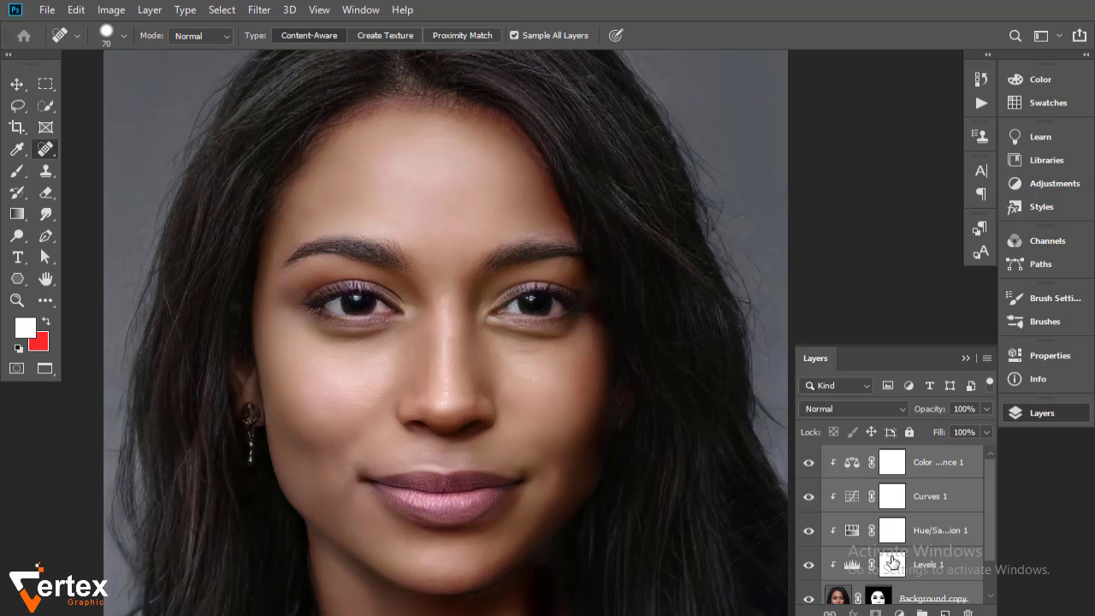
key(ctrl+e)
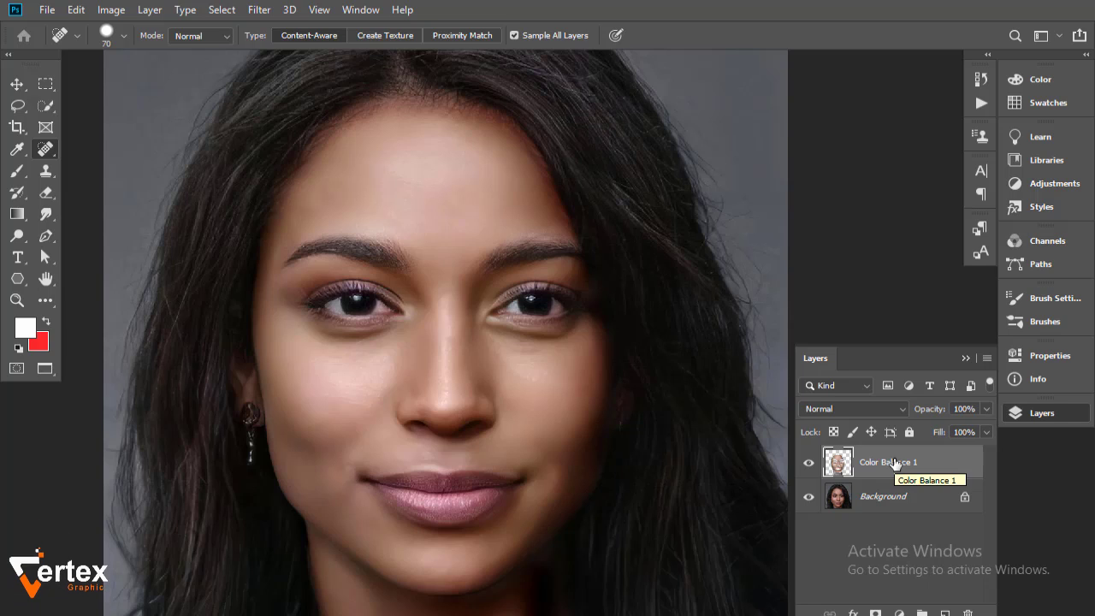
key(ctrl+z)
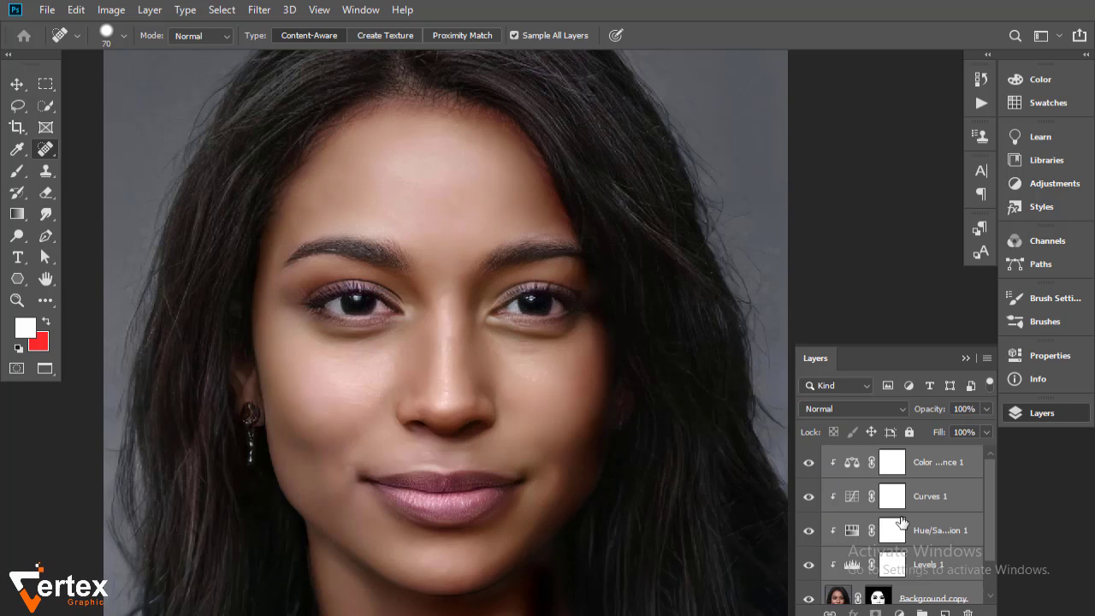
Compare the portrait with and without the retouching by toggling the visibility of the Background copy layer.
scroll(882, 548, down, 2)
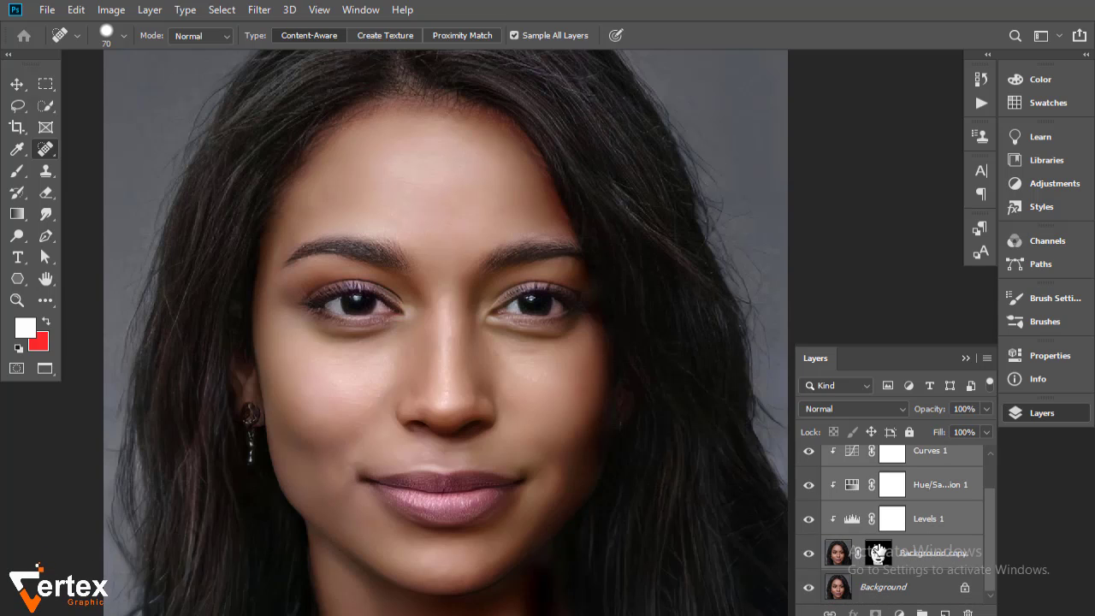
click(836, 553)
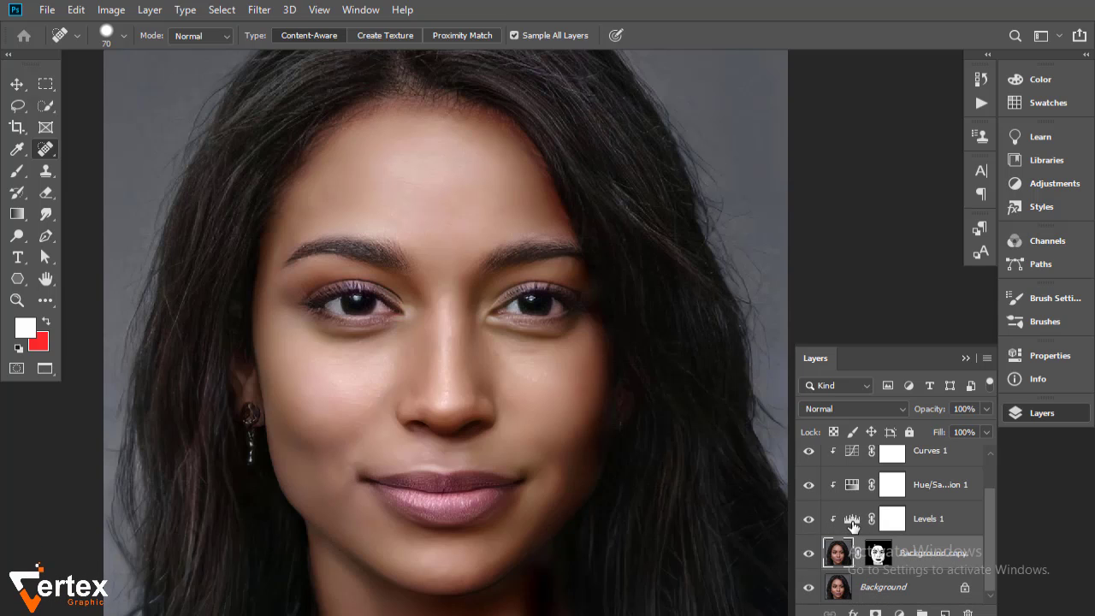
click(809, 554)
click(809, 554)
click(809, 555)
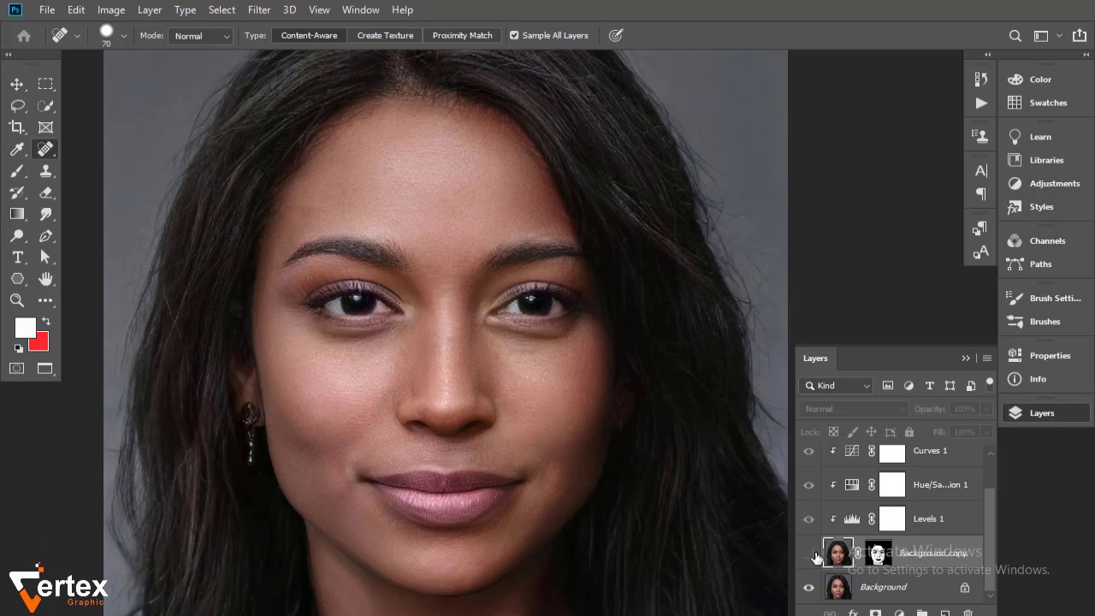
click(809, 554)
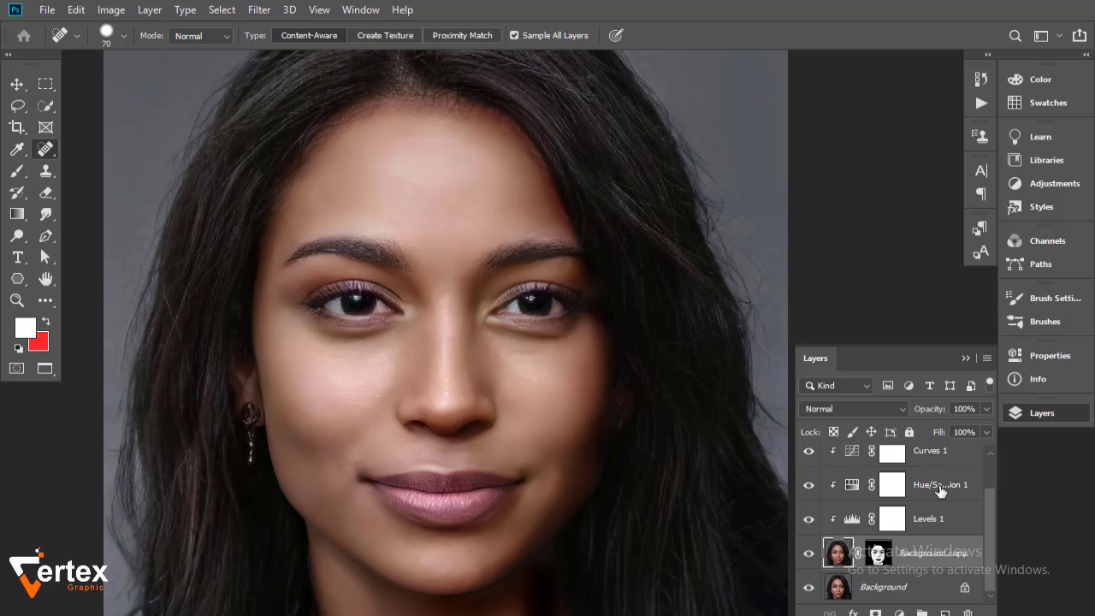
click(809, 556)
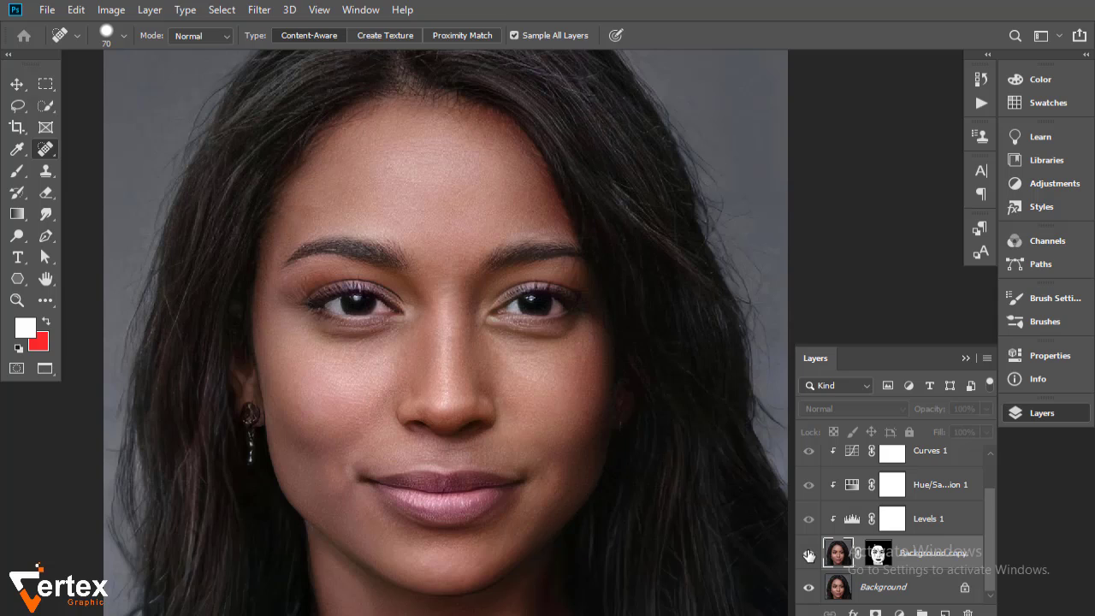
click(809, 557)
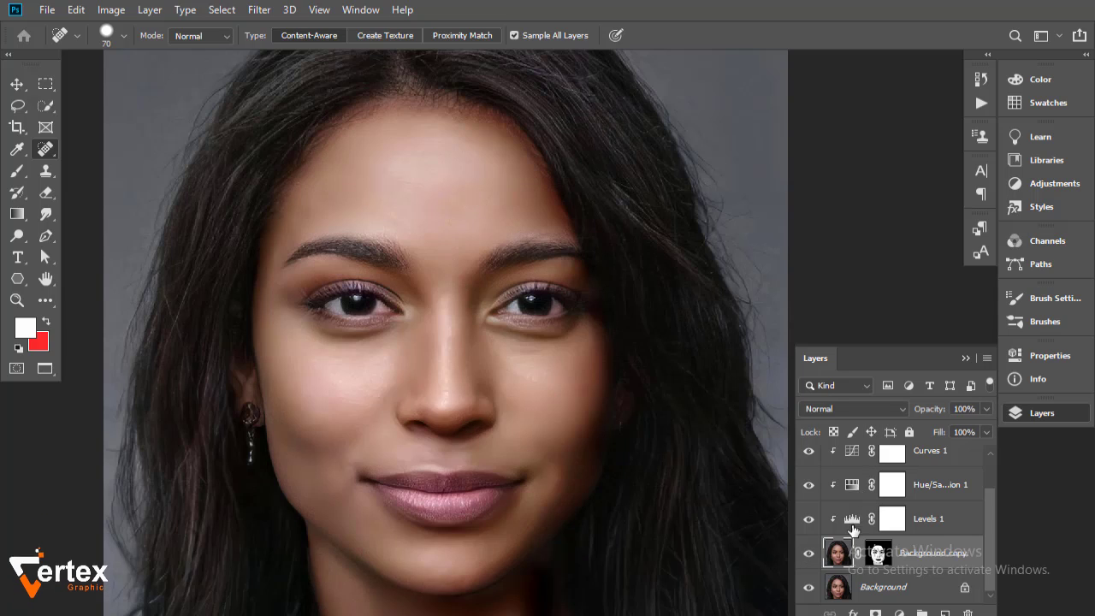
Apply Smart Sharpen to the Background copy layer with Amount 159%, Radius 6.7 px, Reduce Noise 10% and Lens Blur removal, and compare the result.
click(260, 9)
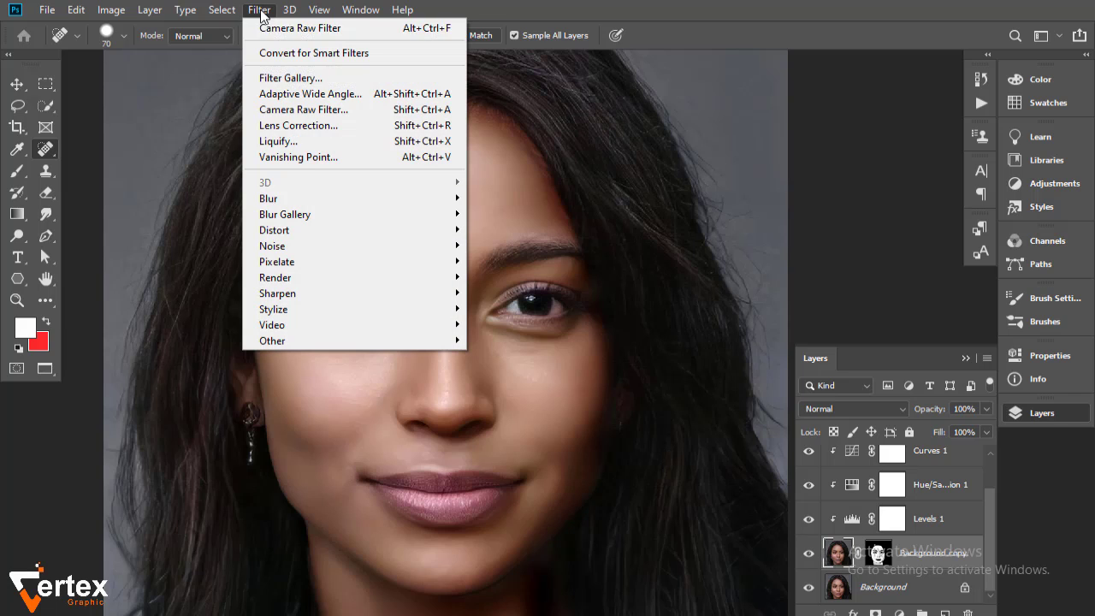
mouse_move(291, 278)
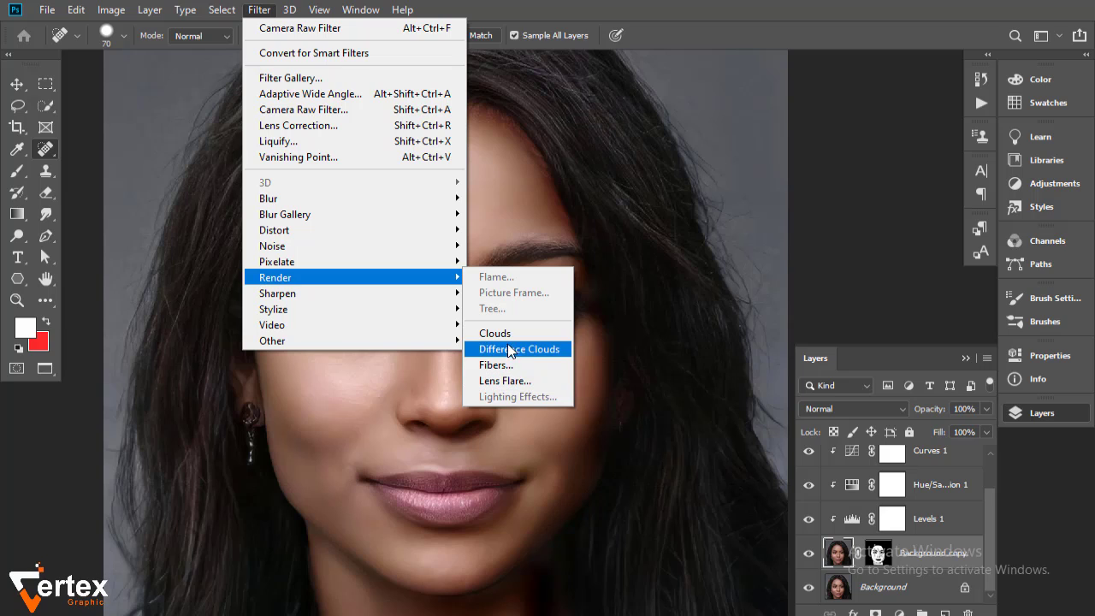
mouse_move(368, 251)
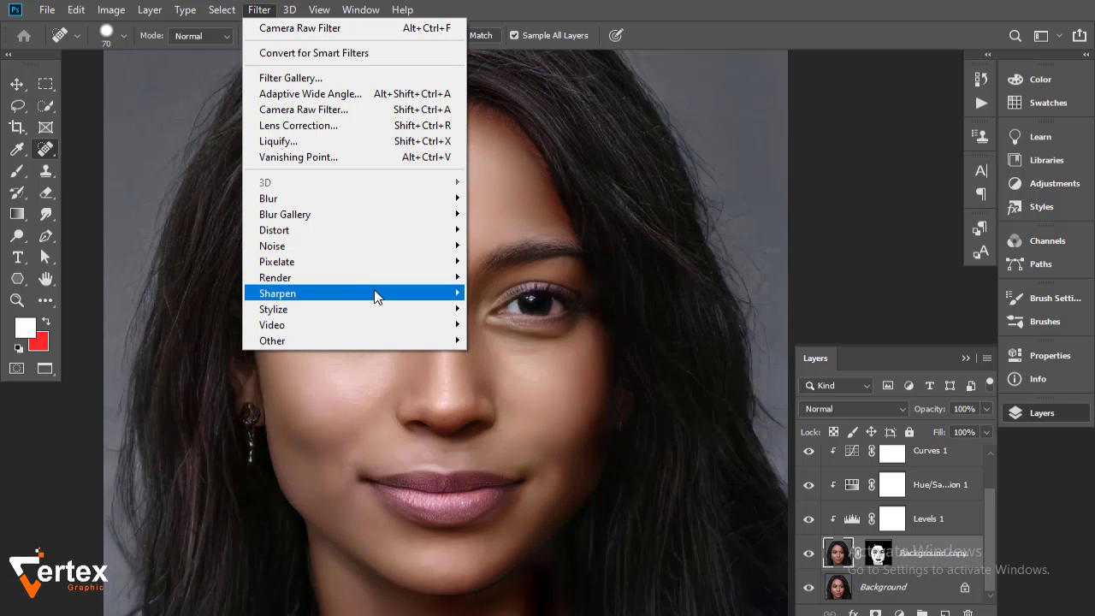
mouse_move(376, 294)
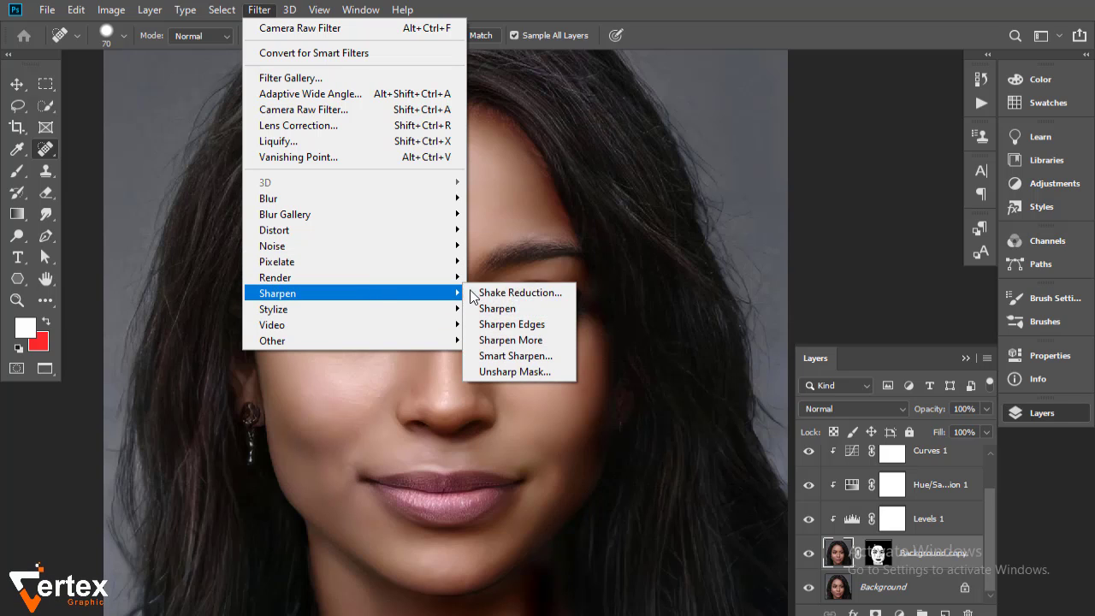
click(523, 356)
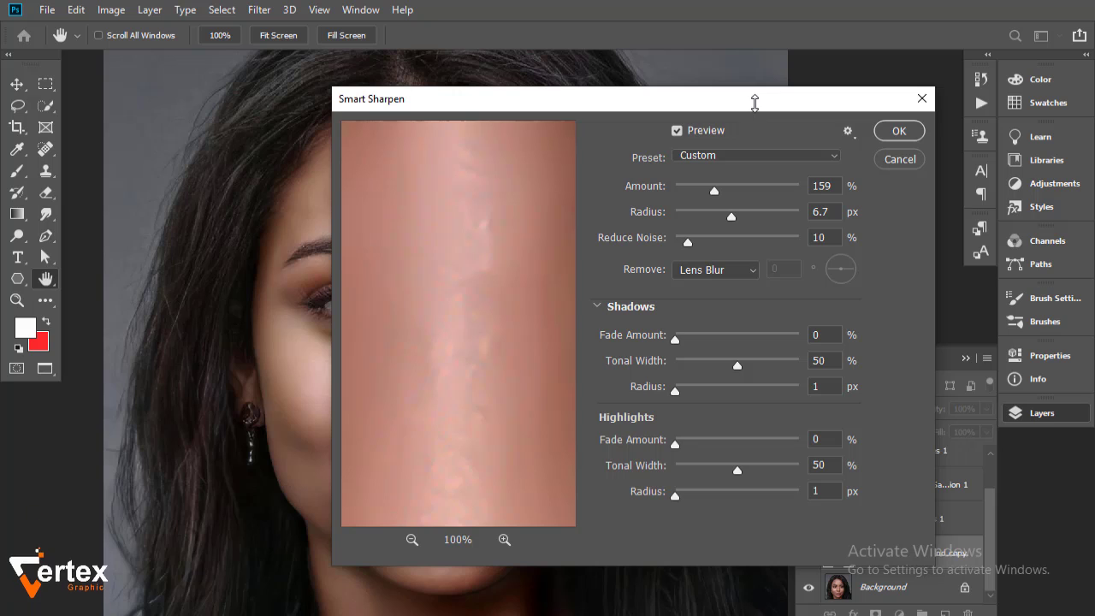
key(Return)
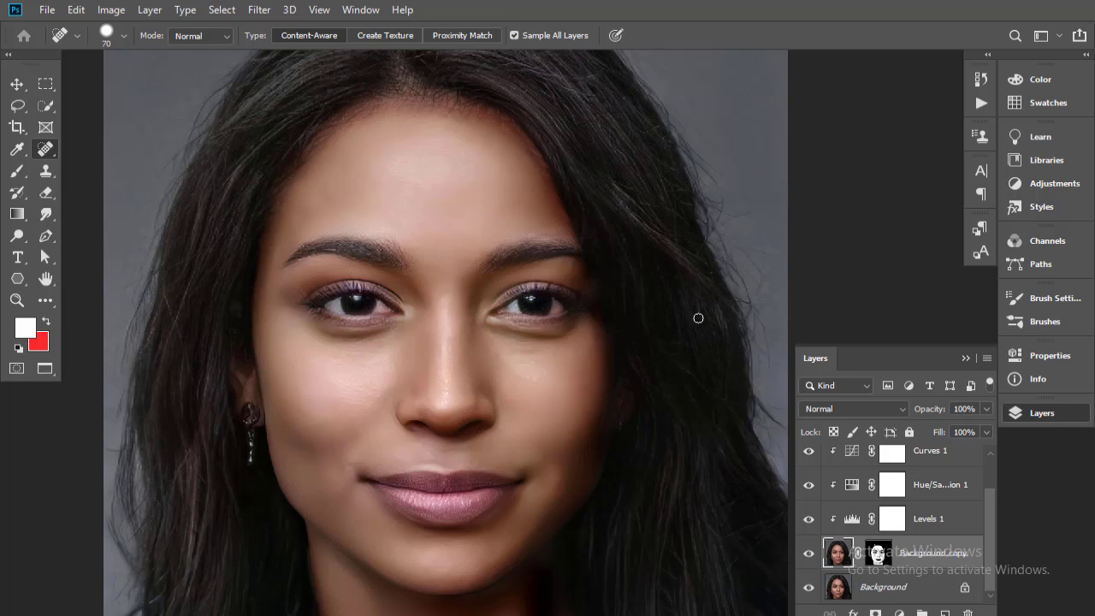
click(810, 554)
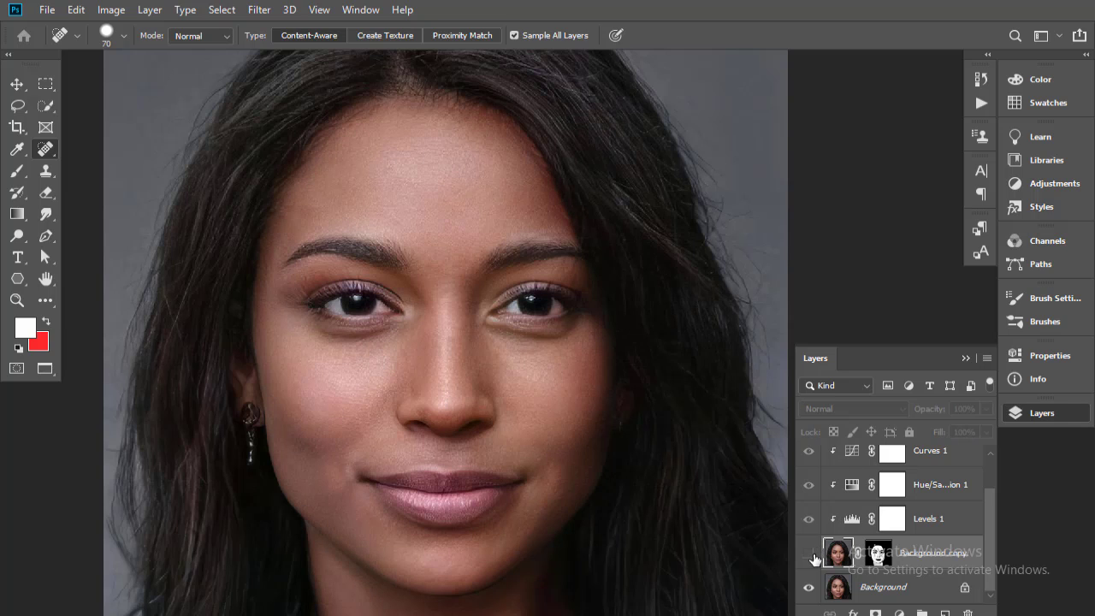
click(809, 554)
Darken the inner end of the left eyebrow with the Burn tool on Midtones at 100% exposure, and reduce the brush size to 175.
drag(267, 152, 716, 401)
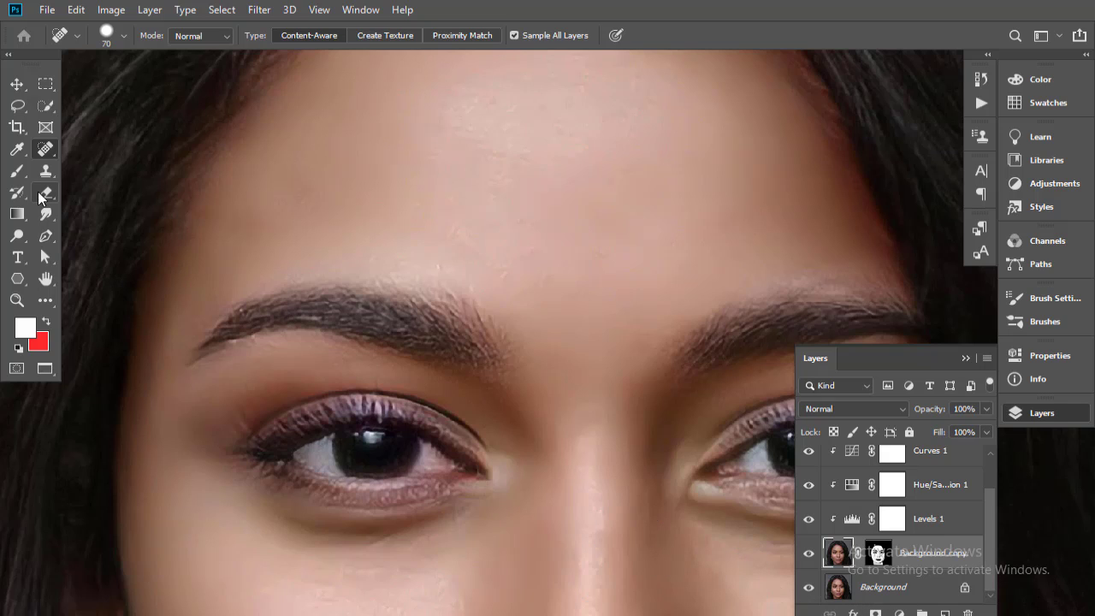
mouse_move(17, 236)
mouse_down()
mouse_move(62, 238)
mouse_move(74, 253)
mouse_up()
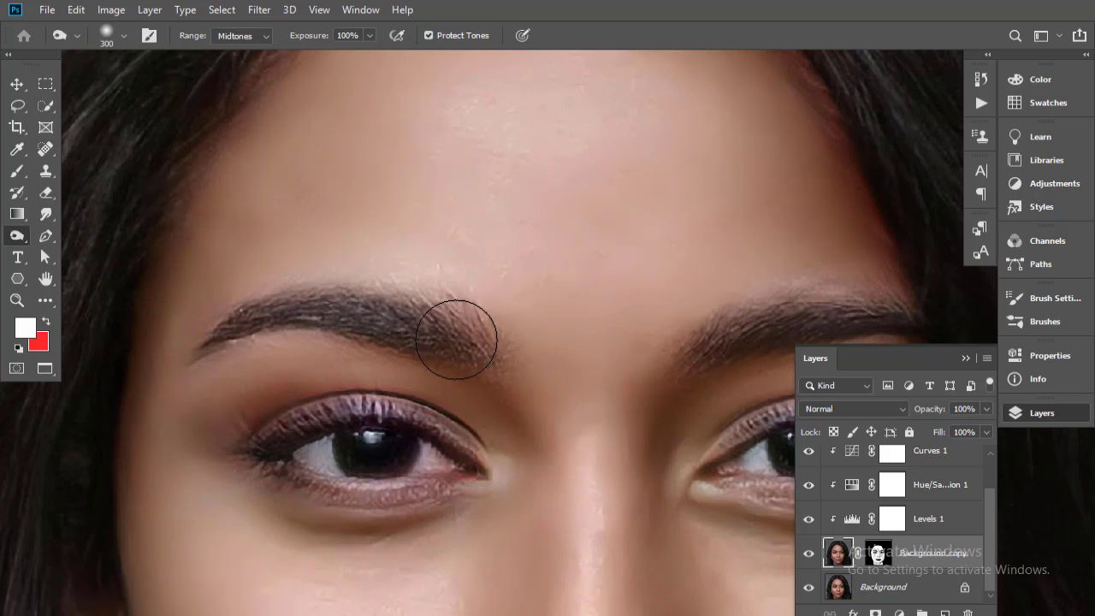
mouse_move(478, 359)
mouse_down()
mouse_move(384, 316)
mouse_move(291, 304)
mouse_move(441, 344)
mouse_move(348, 305)
mouse_move(297, 304)
mouse_move(365, 335)
mouse_move(439, 354)
mouse_move(447, 346)
mouse_move(395, 318)
mouse_move(375, 320)
mouse_move(422, 352)
mouse_move(432, 342)
mouse_move(390, 327)
mouse_move(417, 330)
mouse_move(275, 313)
mouse_move(353, 309)
mouse_move(338, 308)
mouse_move(260, 311)
mouse_move(219, 335)
mouse_move(400, 330)
mouse_up()
key(bracketleft)
key(bracketleft)
key(bracketleft)
key(bracketleft)
key(bracketleft)
key(space)
drag(497, 301, 232, 348)
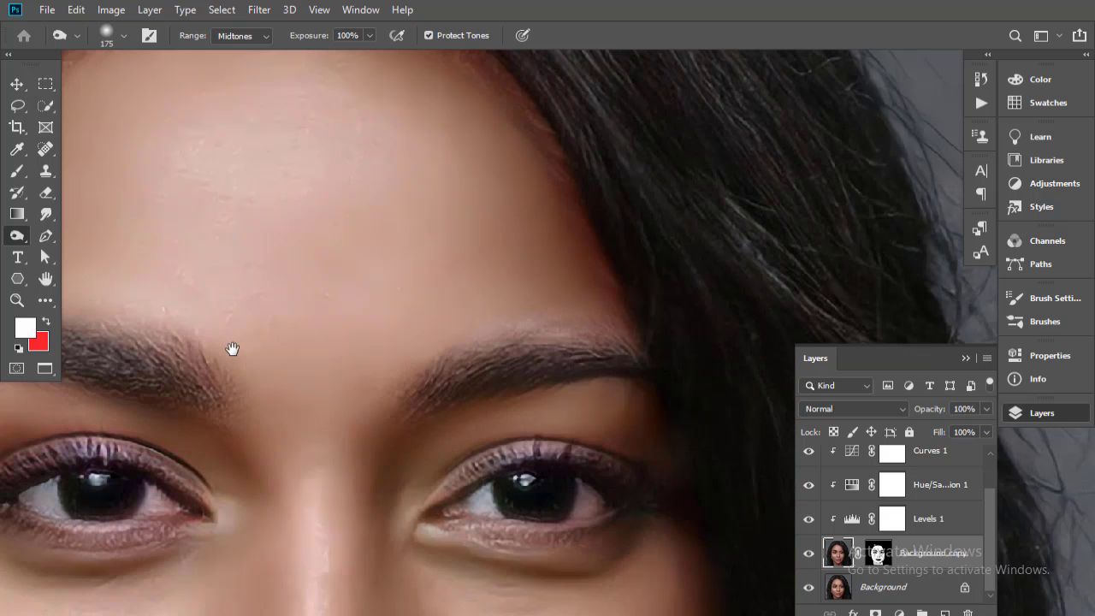